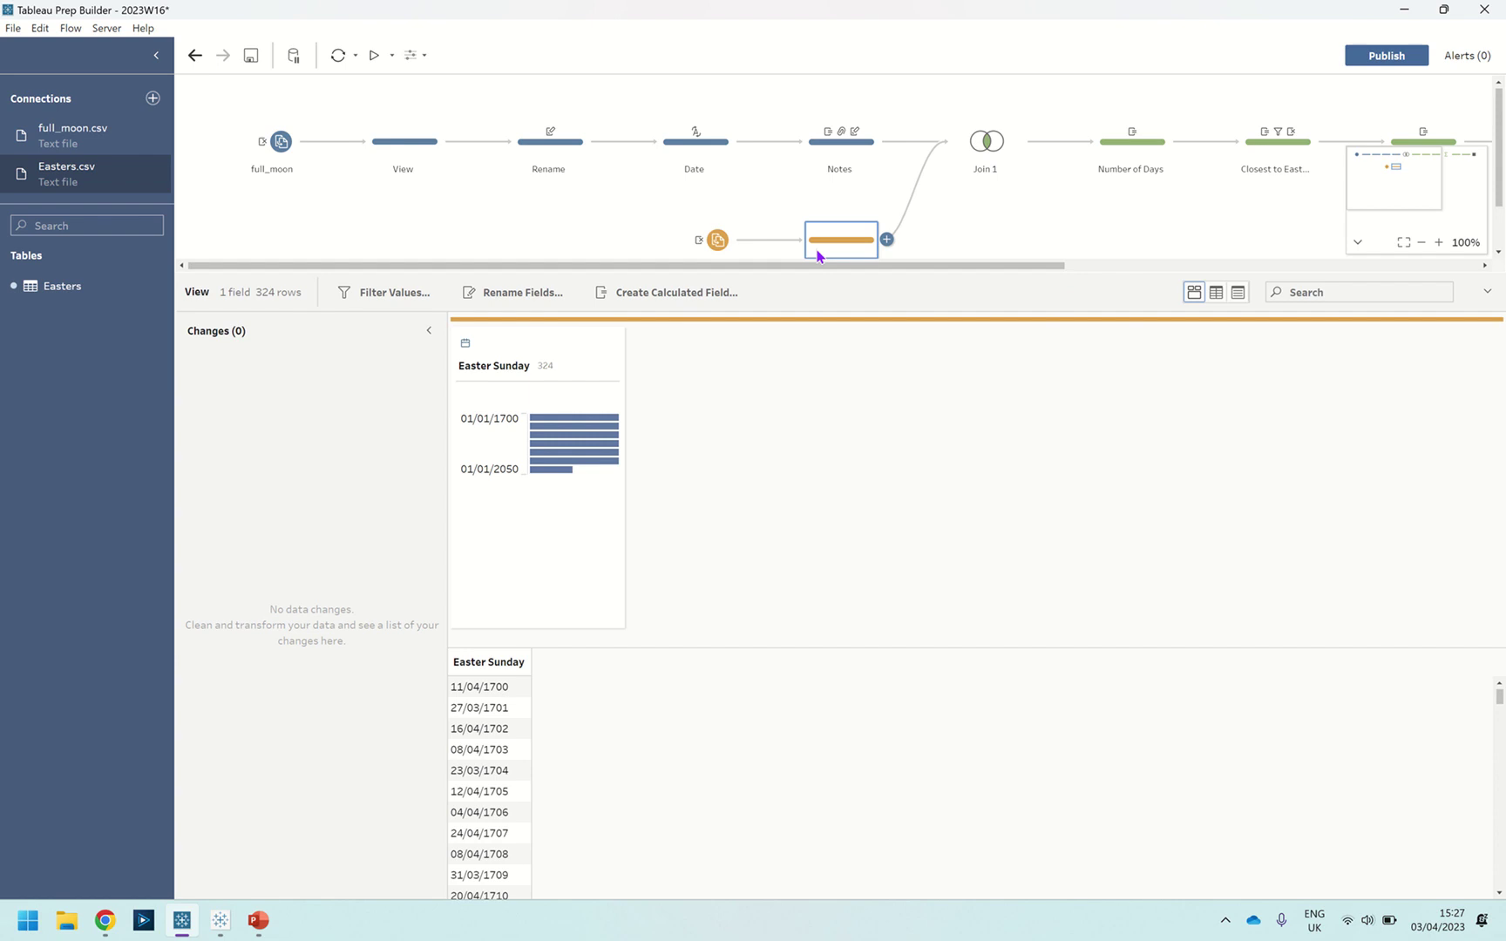
Compare the raw full moon fields in the View step with the field renames in the Rename step.
left_click(392, 155)
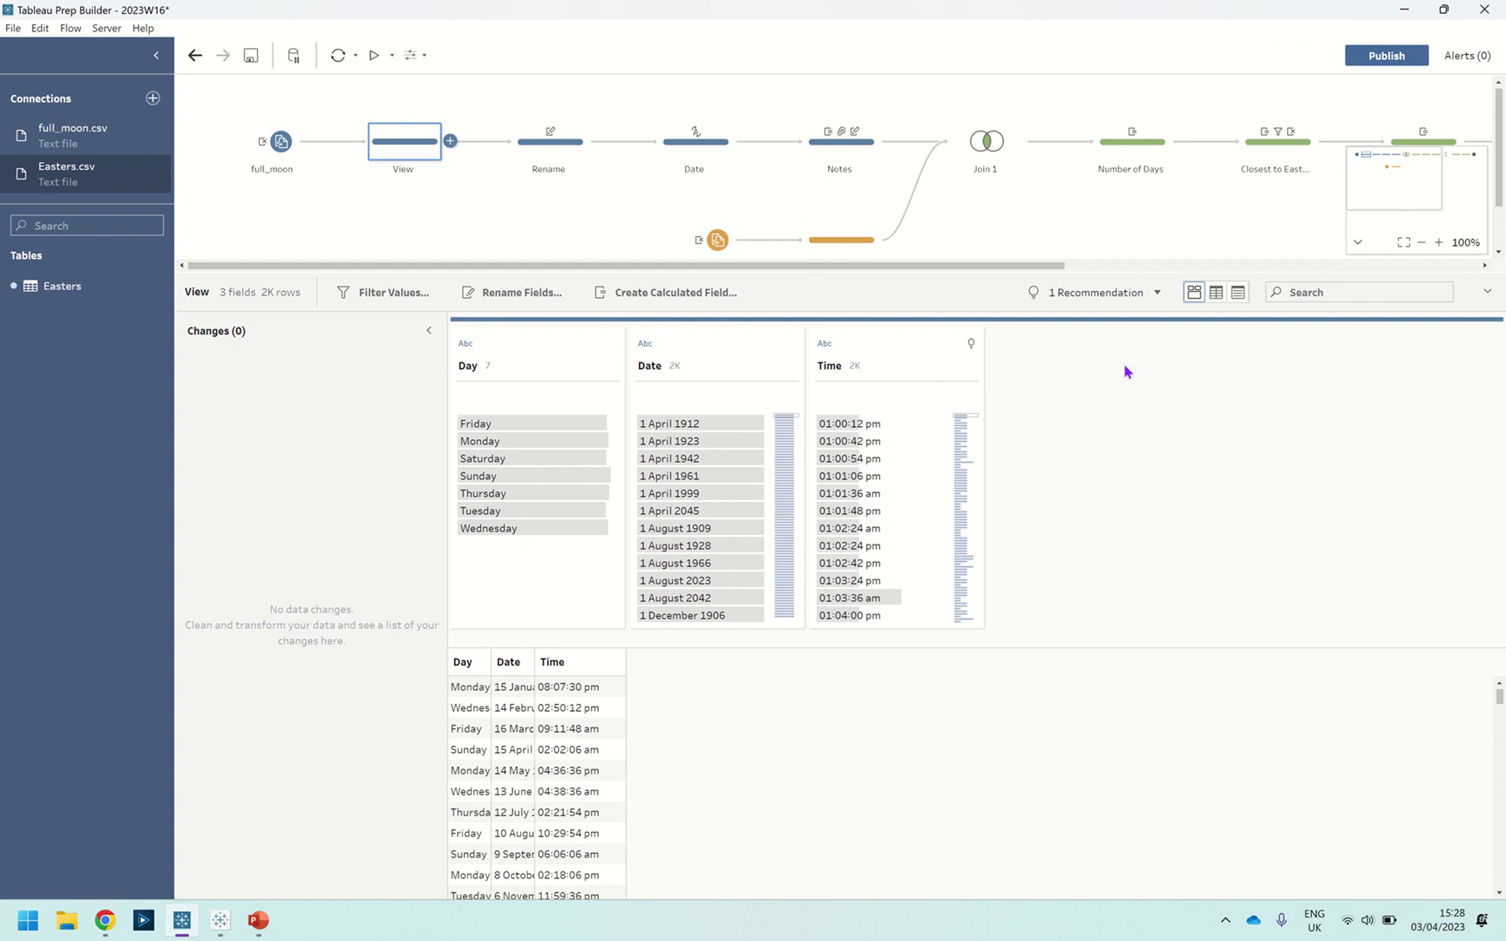
left_click(547, 153)
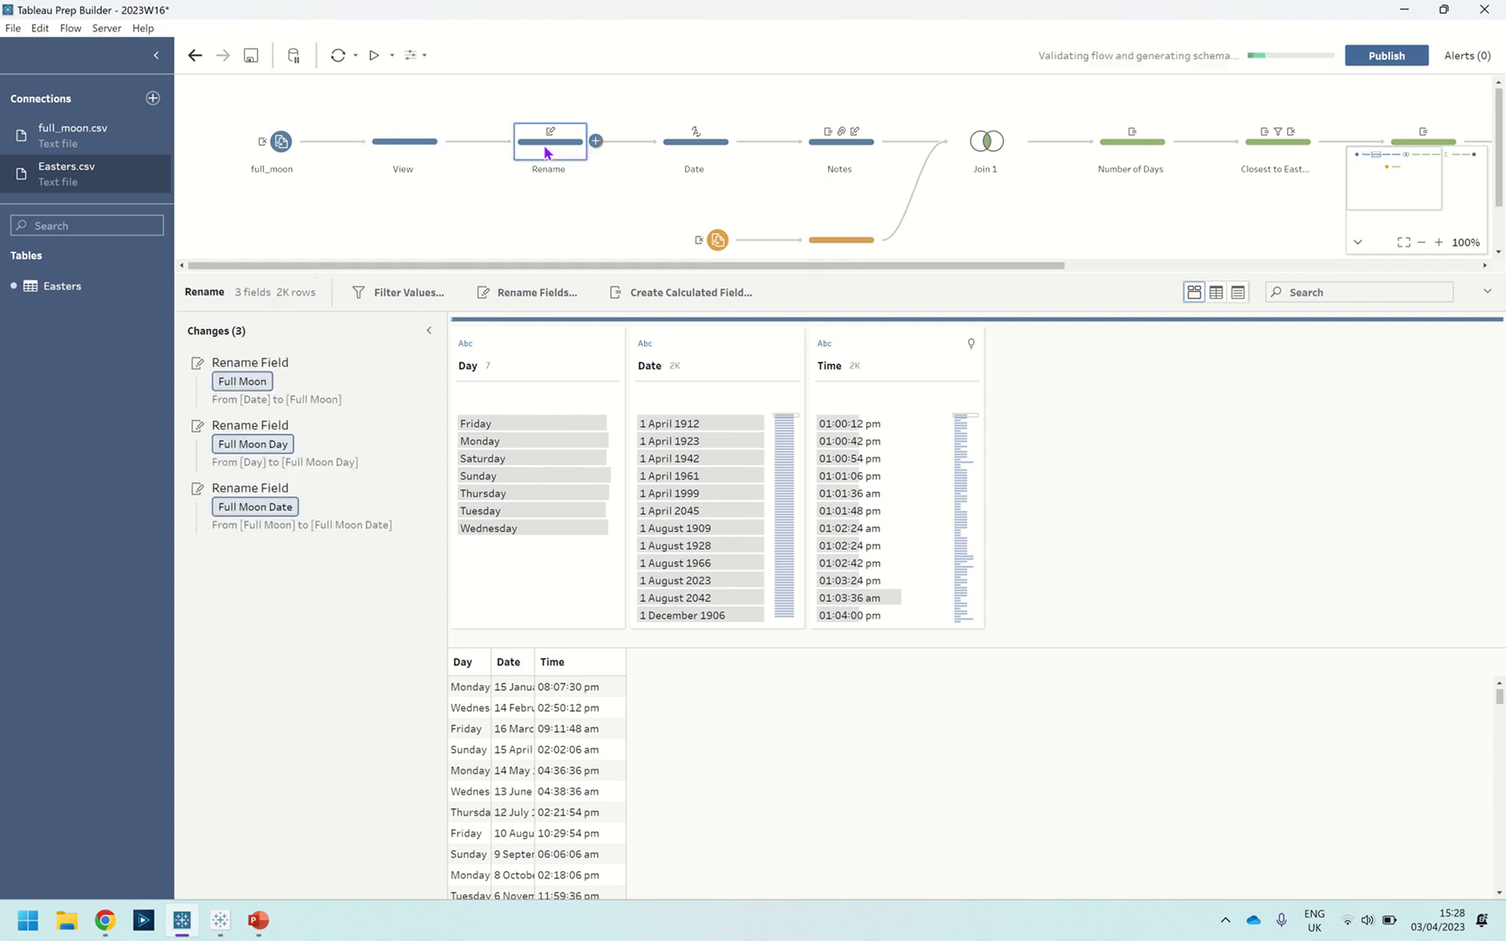
left_click(420, 147)
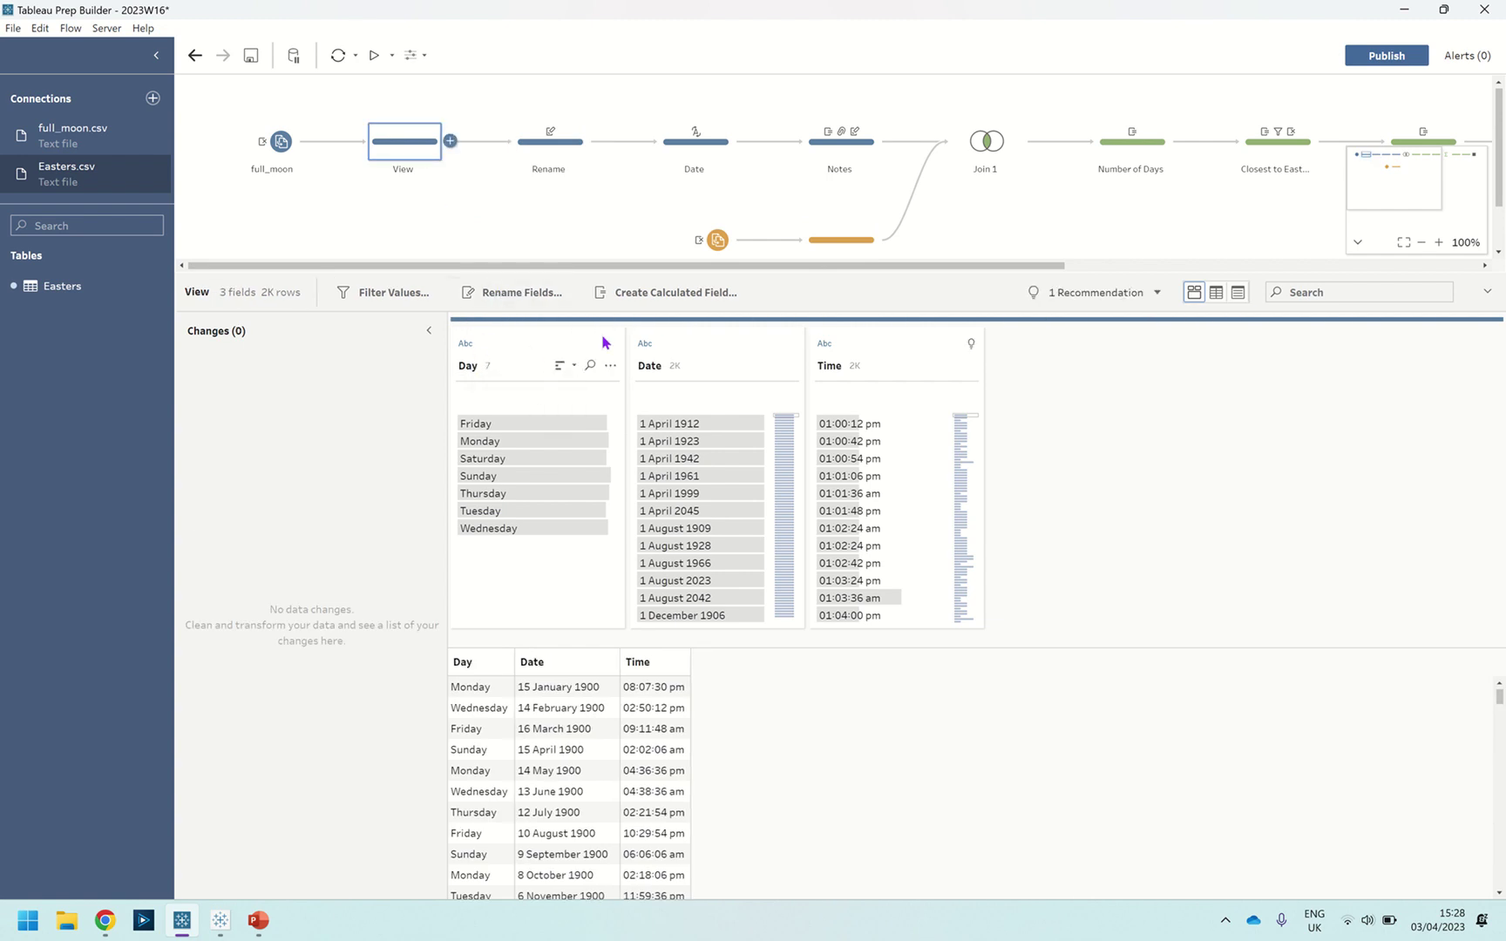
left_click(555, 153)
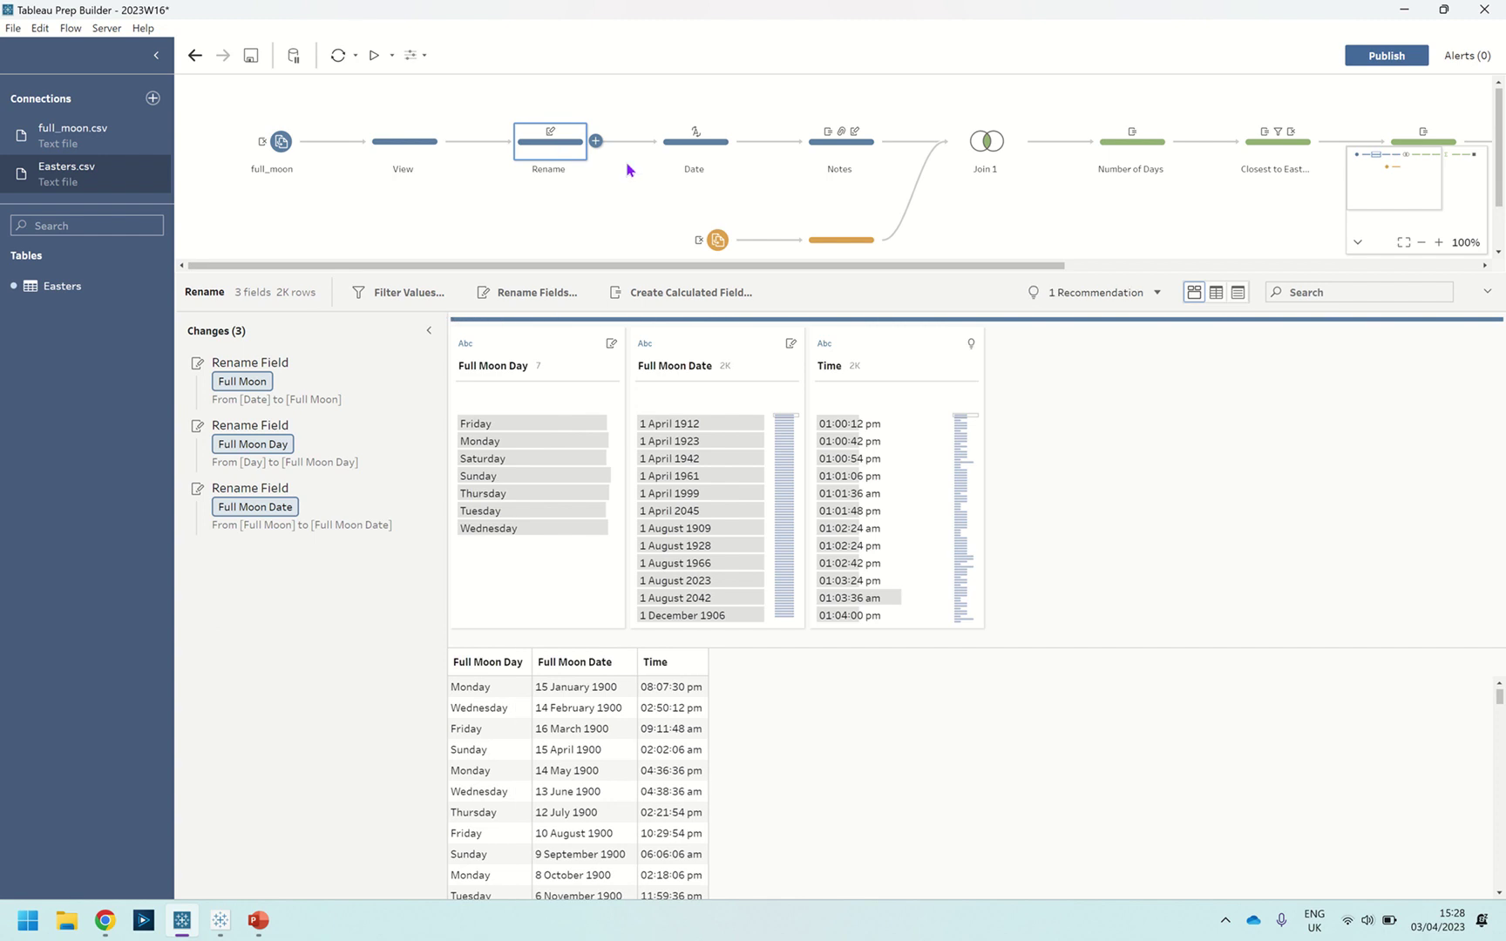
Inspect the Date step and the data type options of the Full Moon Date field.
left_click(696, 154)
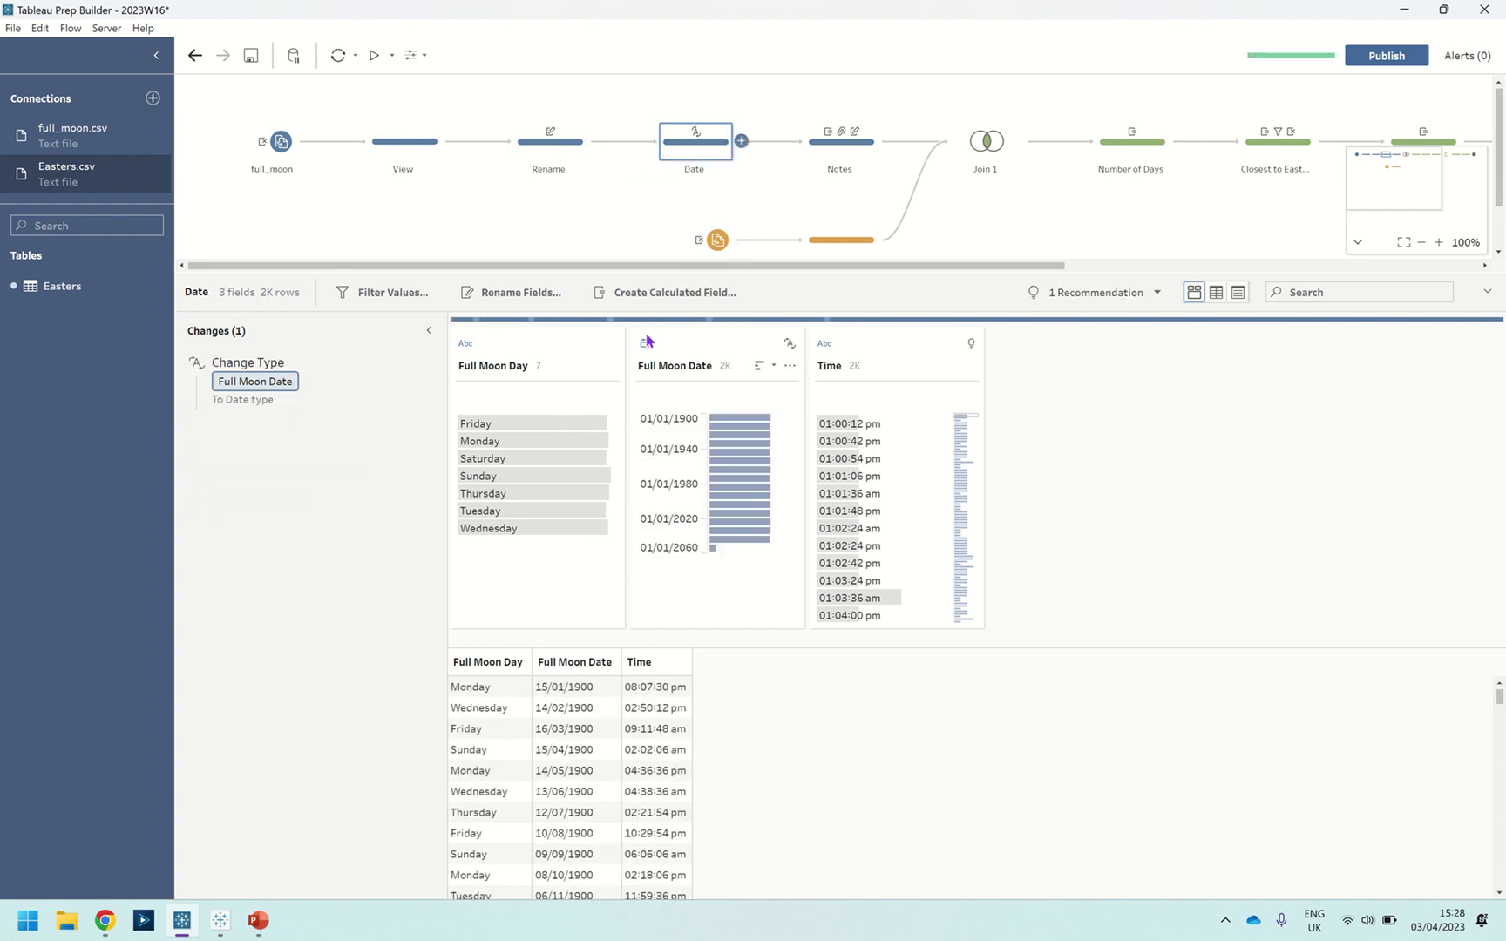
left_click(645, 342)
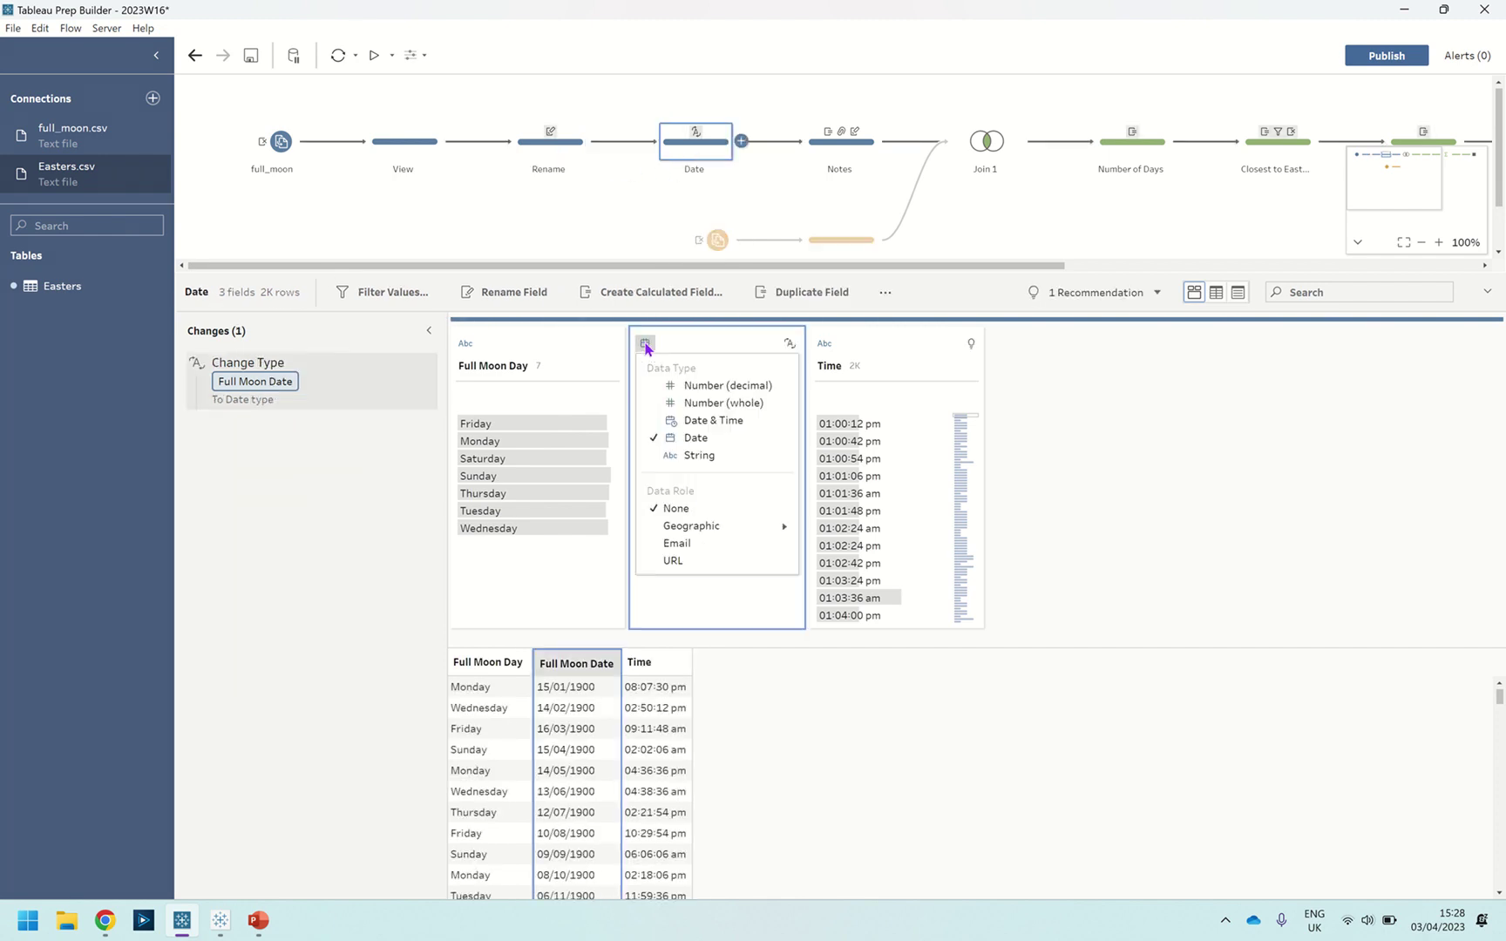
left_click(645, 344)
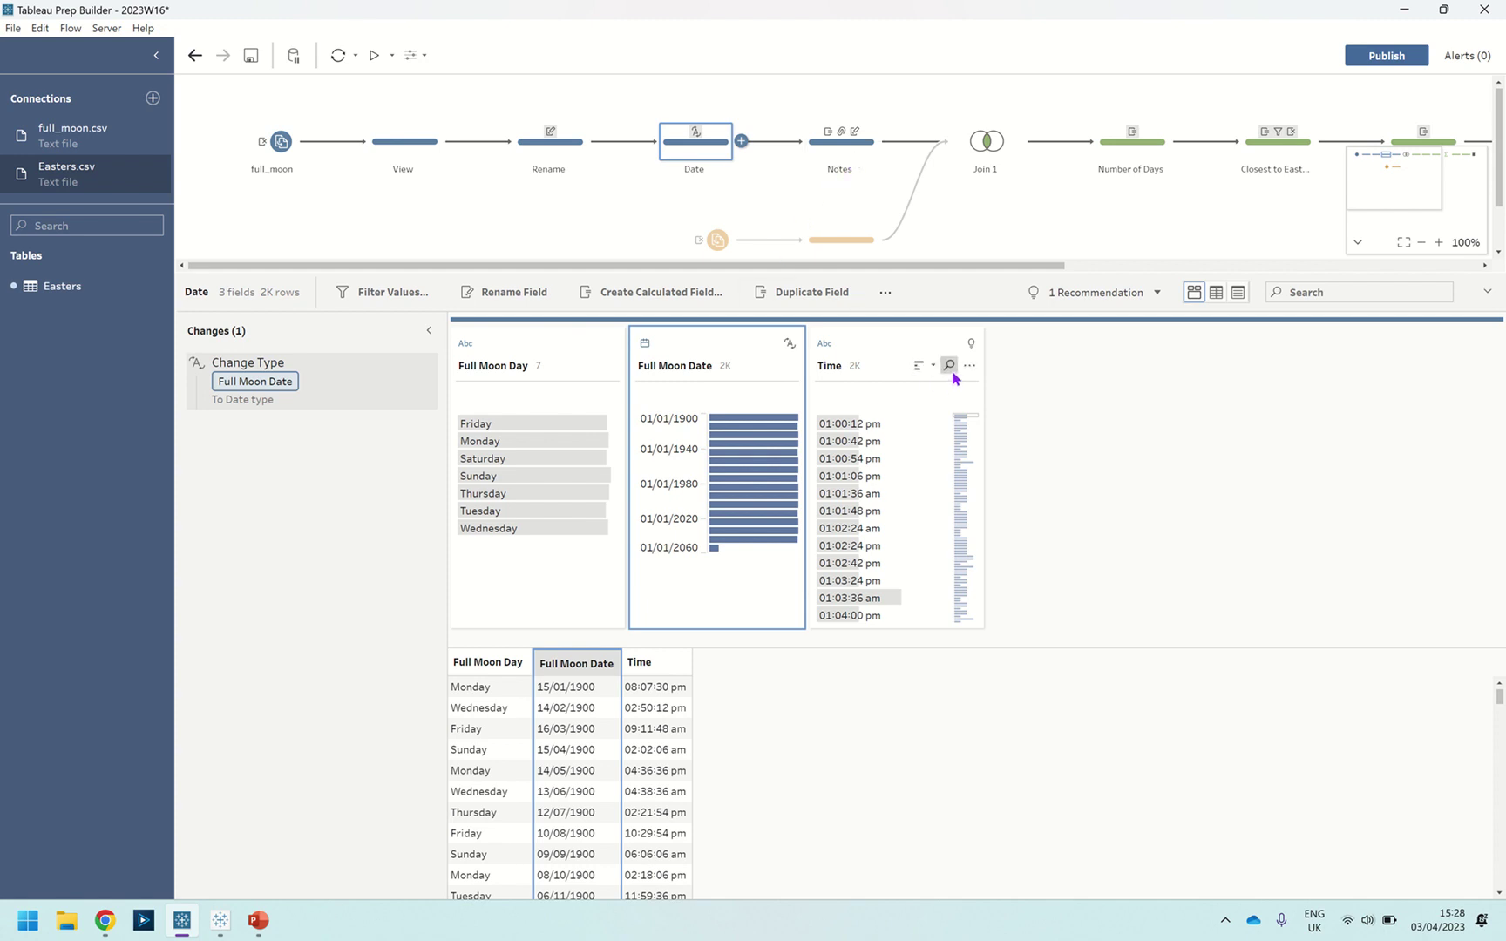
Search the Time field's values for "*", clear the search, and view the field's cleaning options.
left_click(949, 366)
type("*")
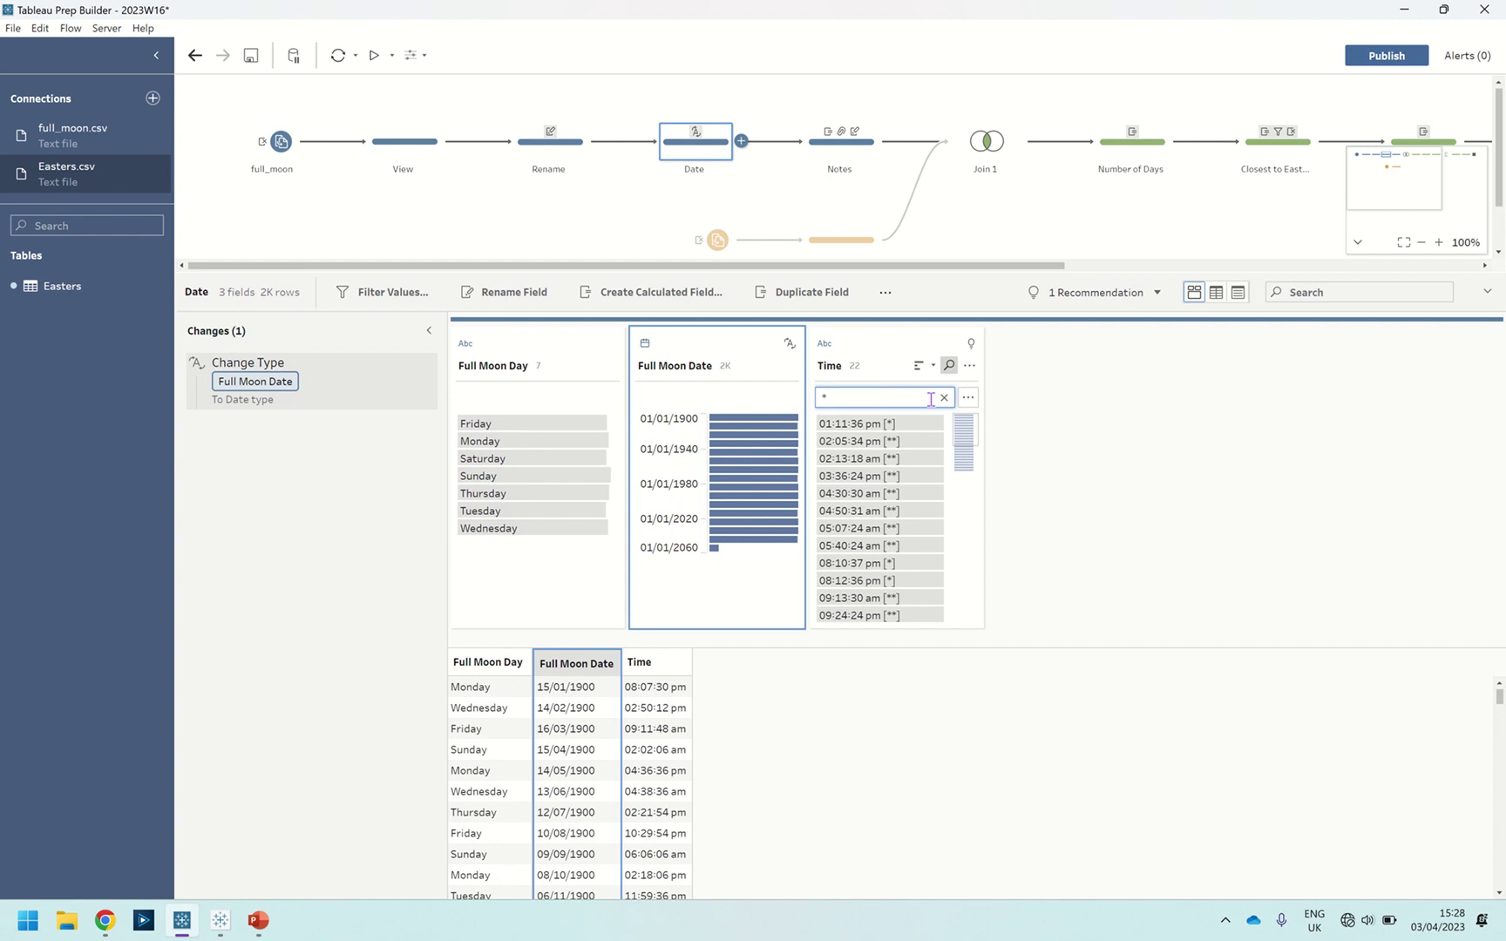
left_click(944, 398)
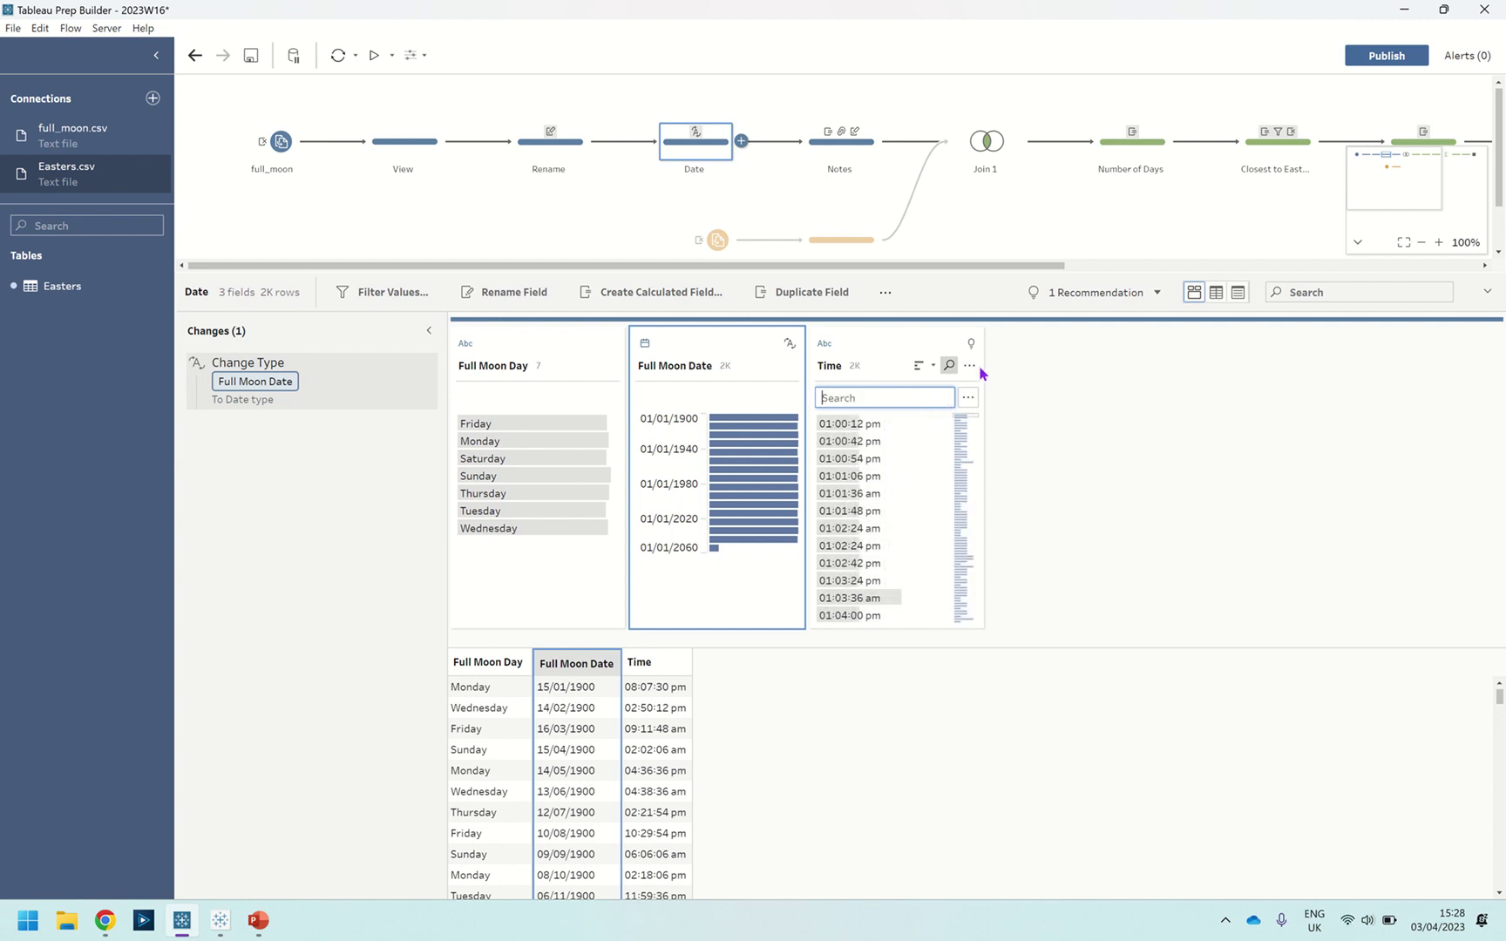
left_click(971, 366)
mouse_move(997, 410)
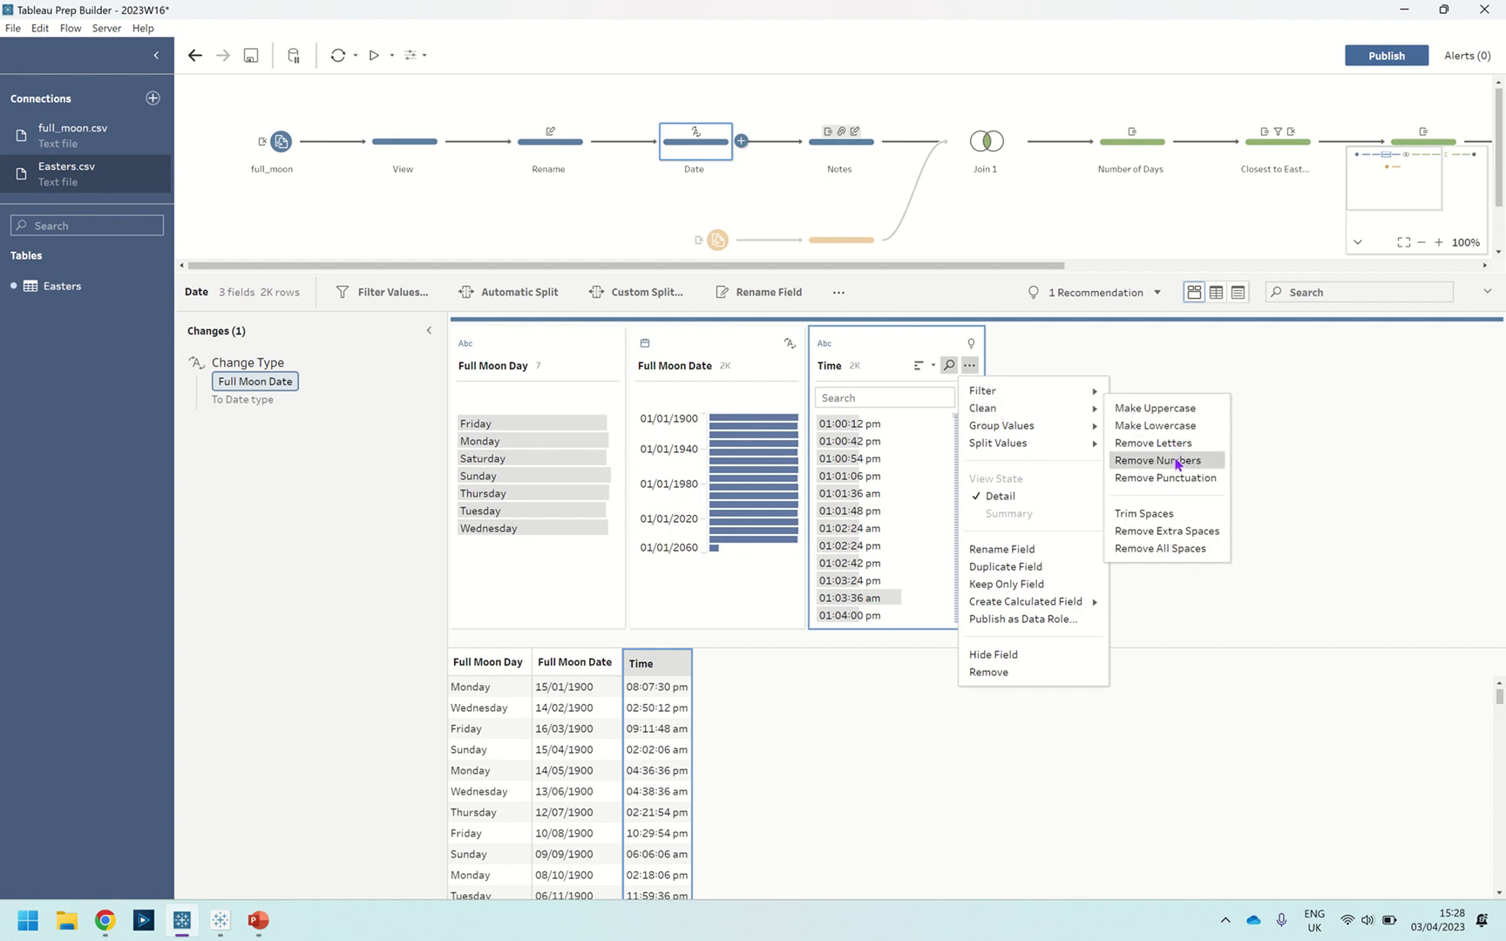
left_click(1098, 356)
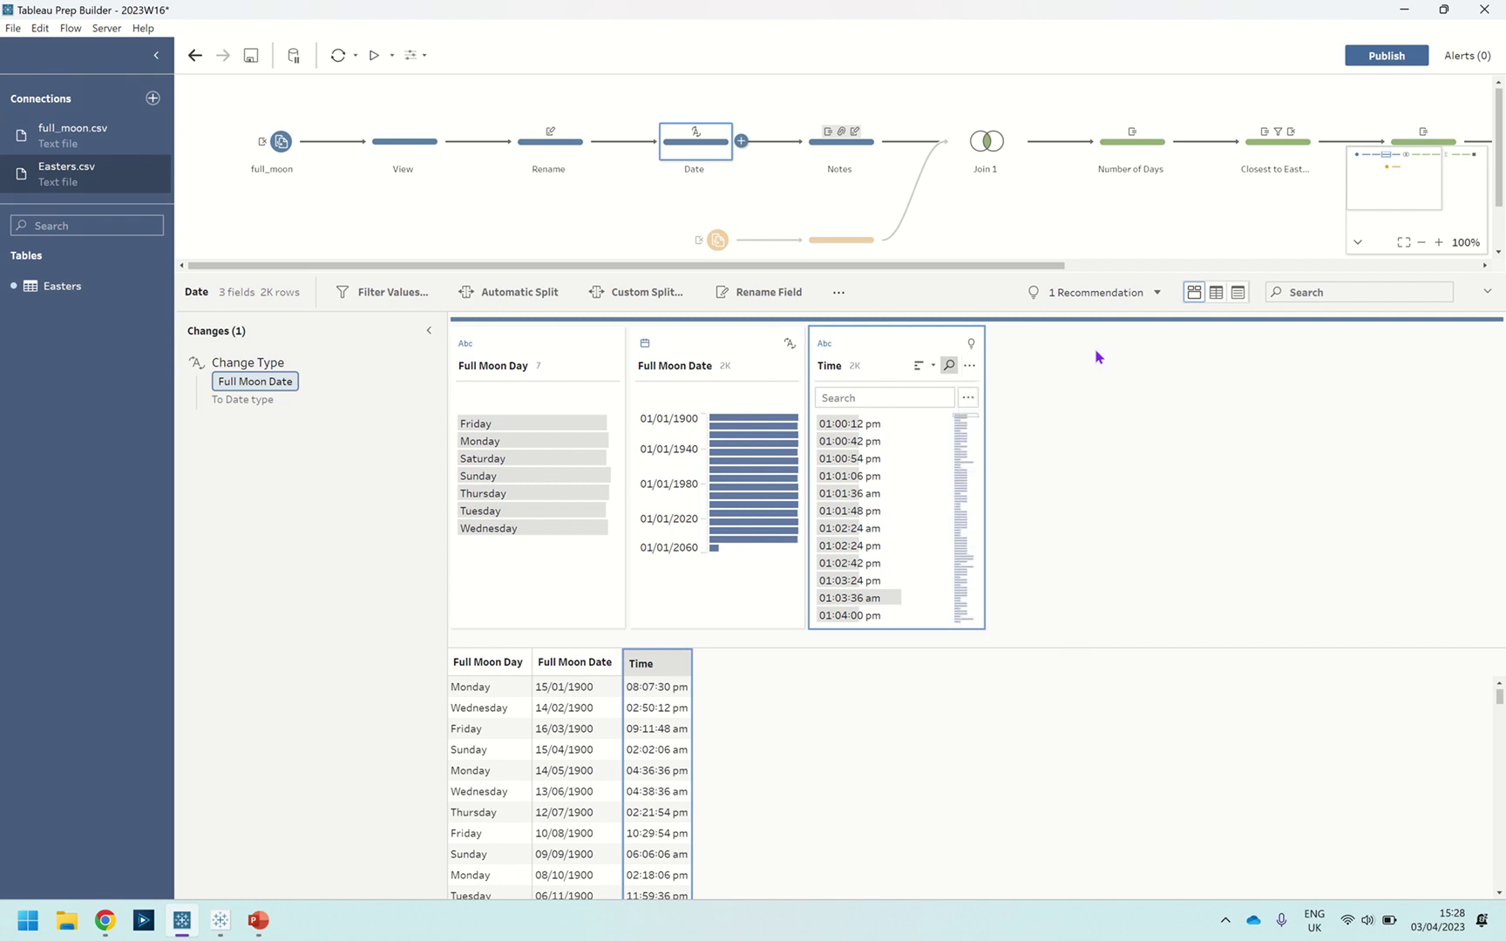
Review the Notes step, comparing the Time values at the Remove Letters change with those at the Group Values change.
left_click(827, 161)
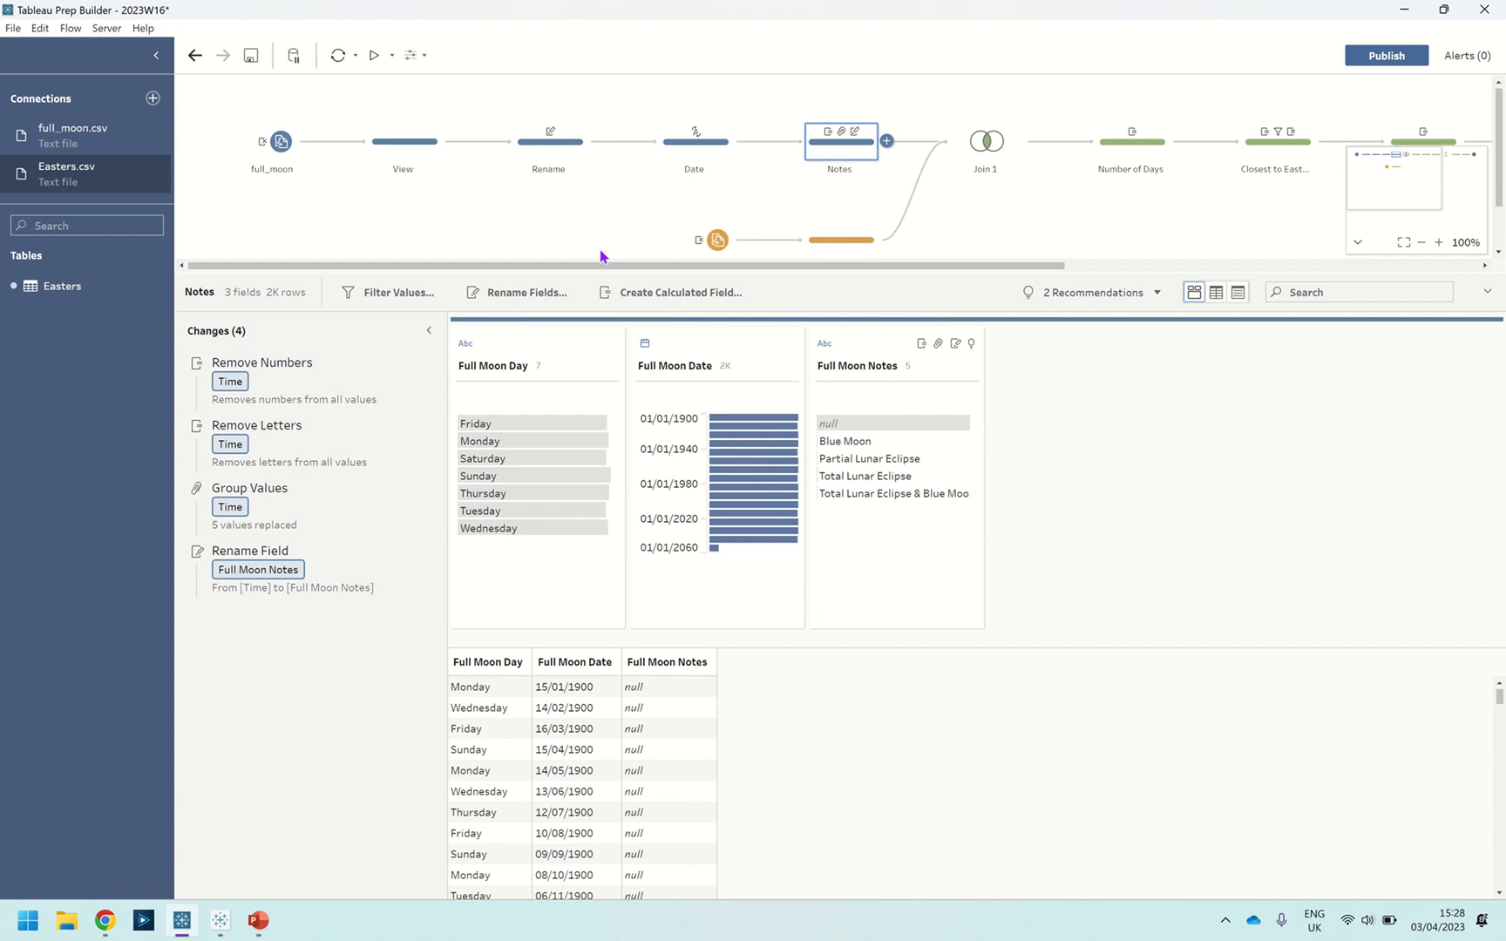
left_click(292, 525)
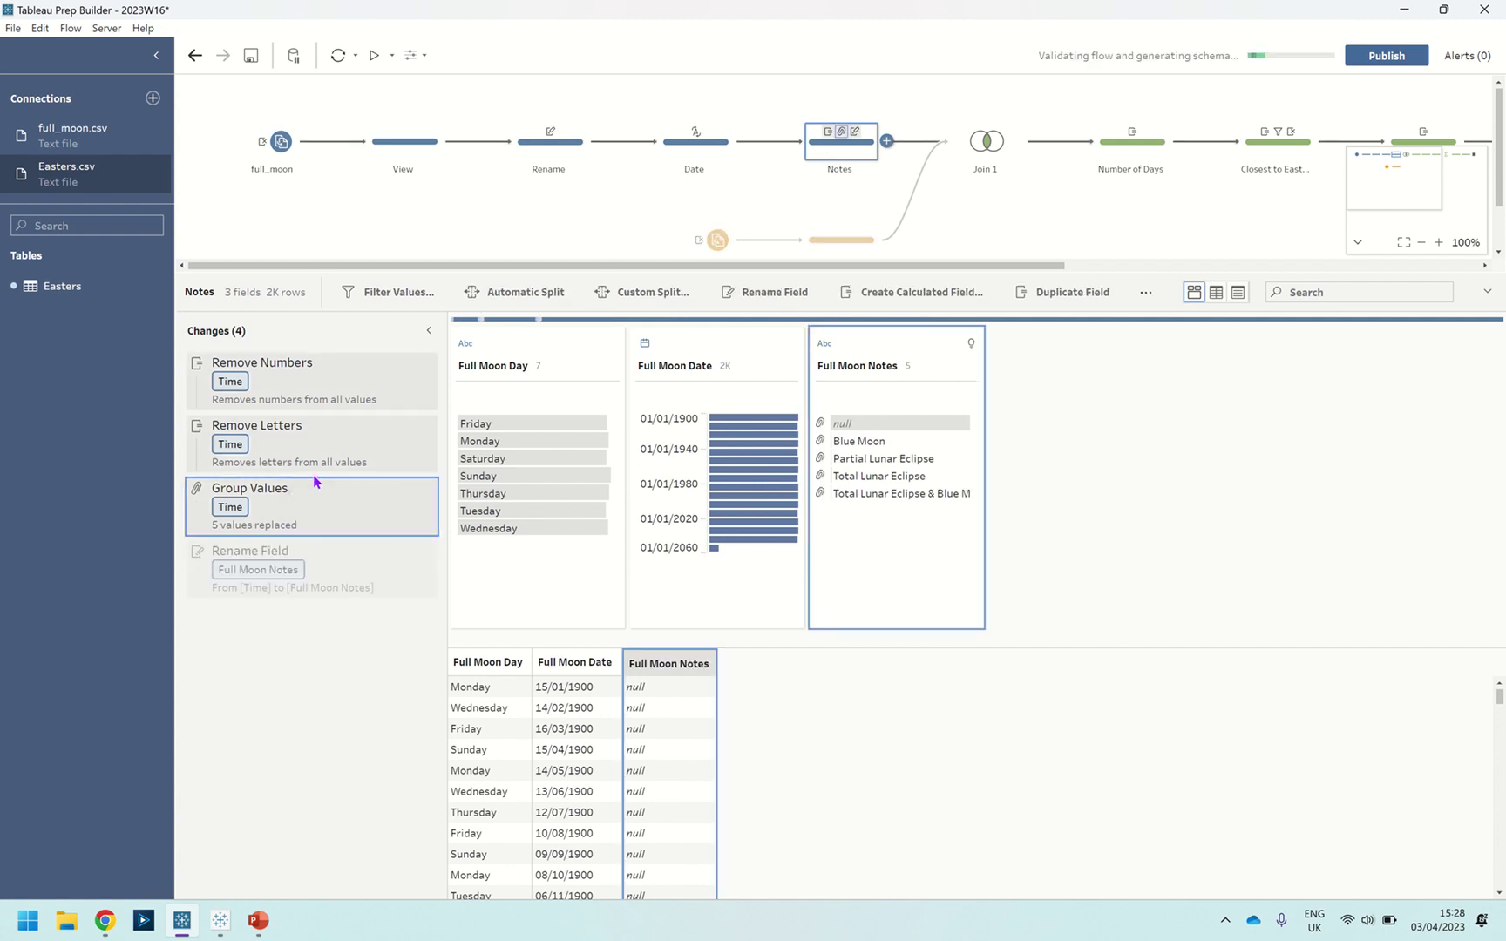
left_click(314, 471)
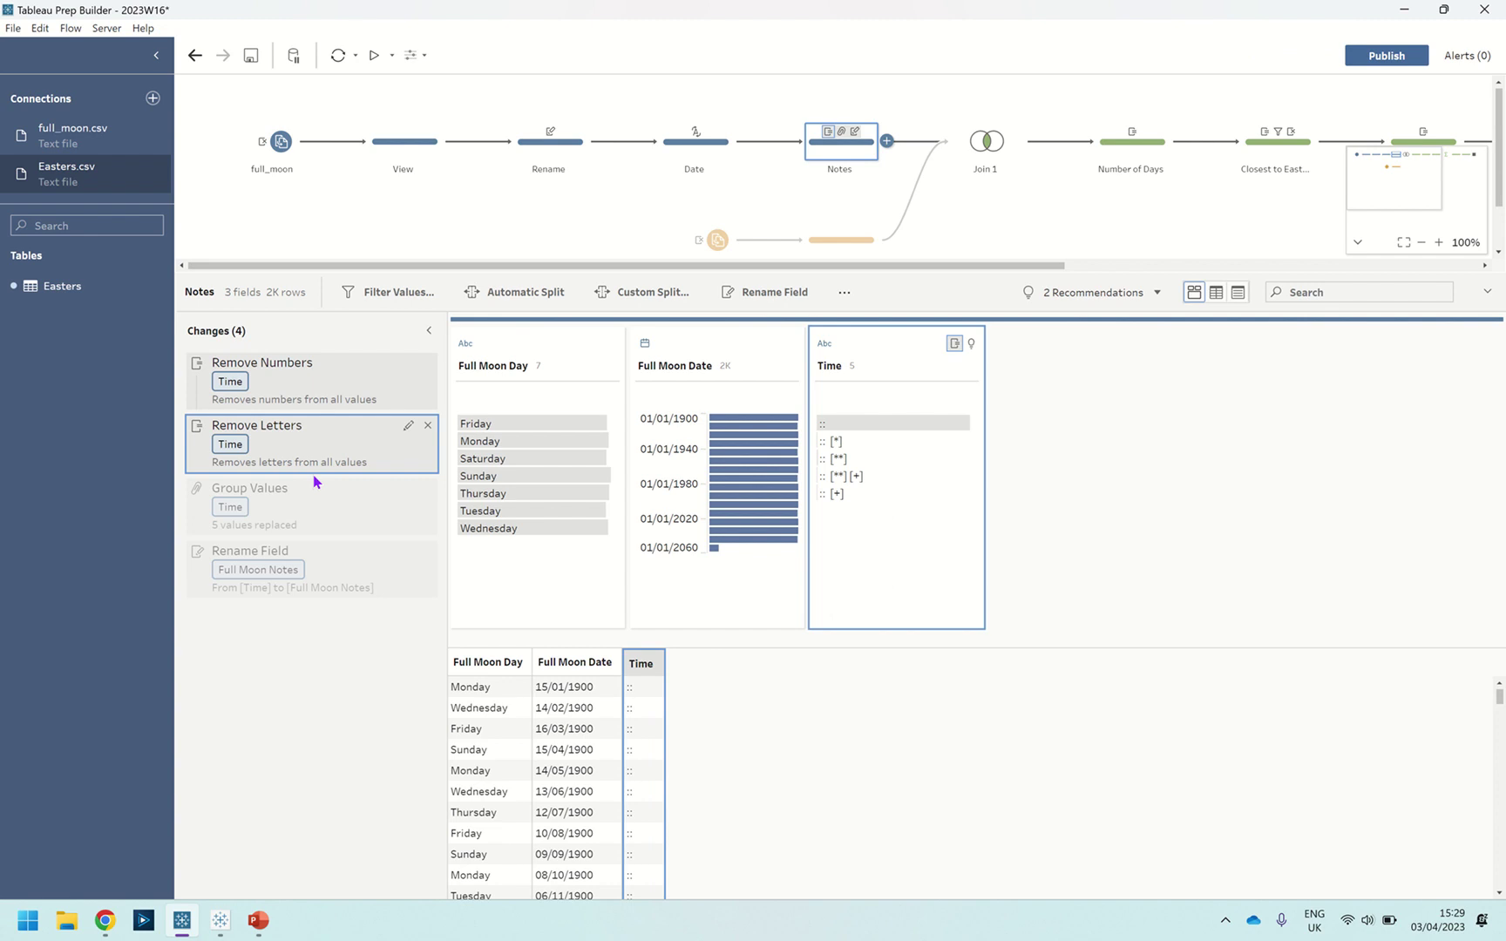
double_click(863, 442)
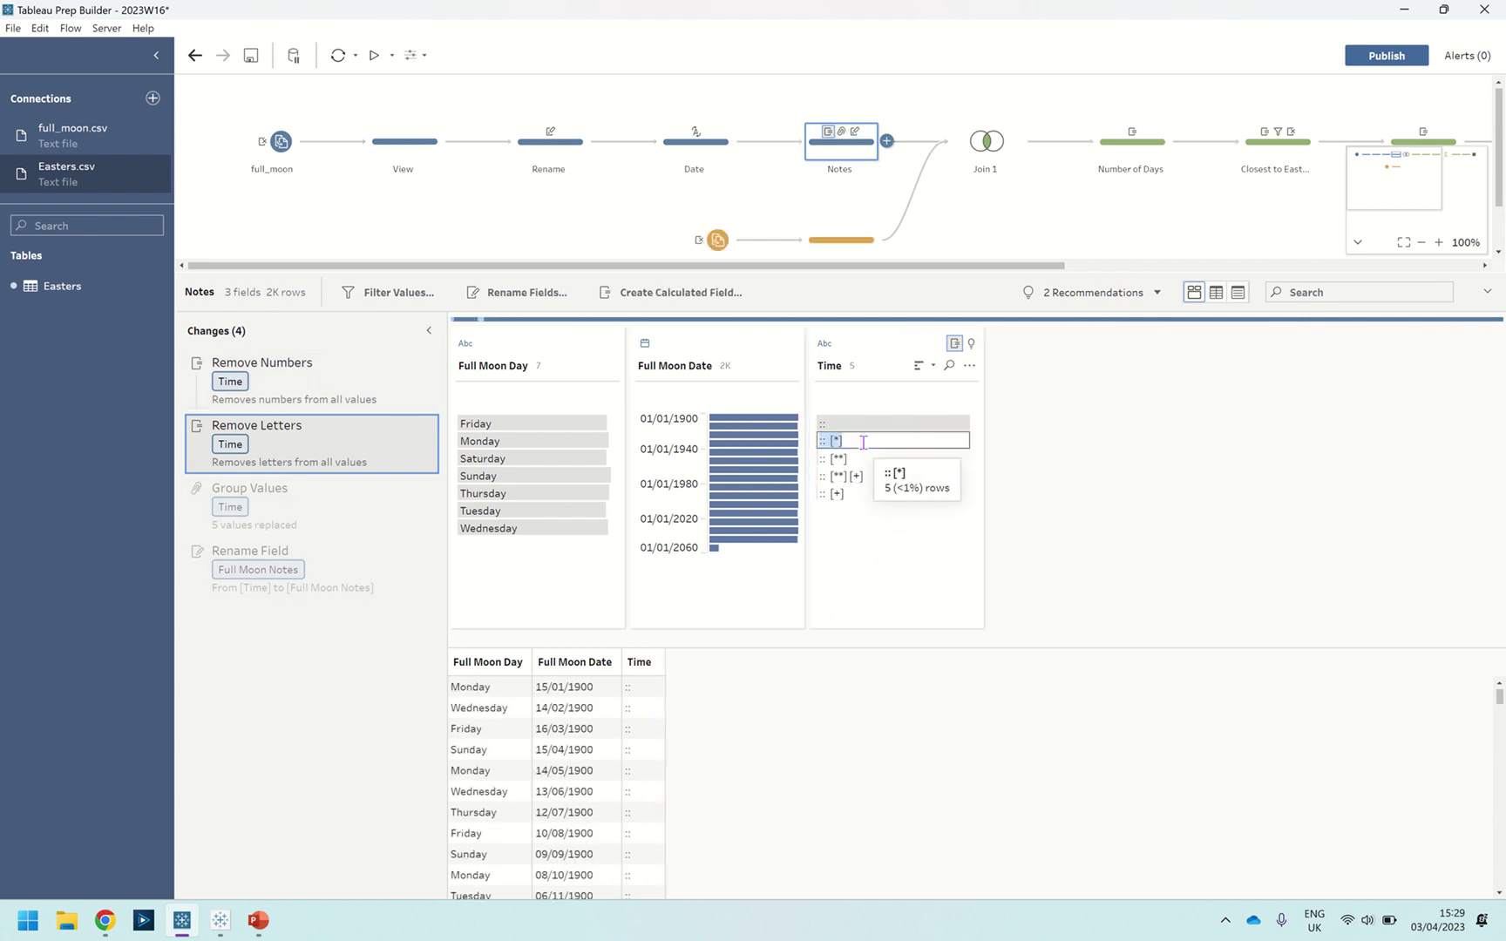
key("Escape")
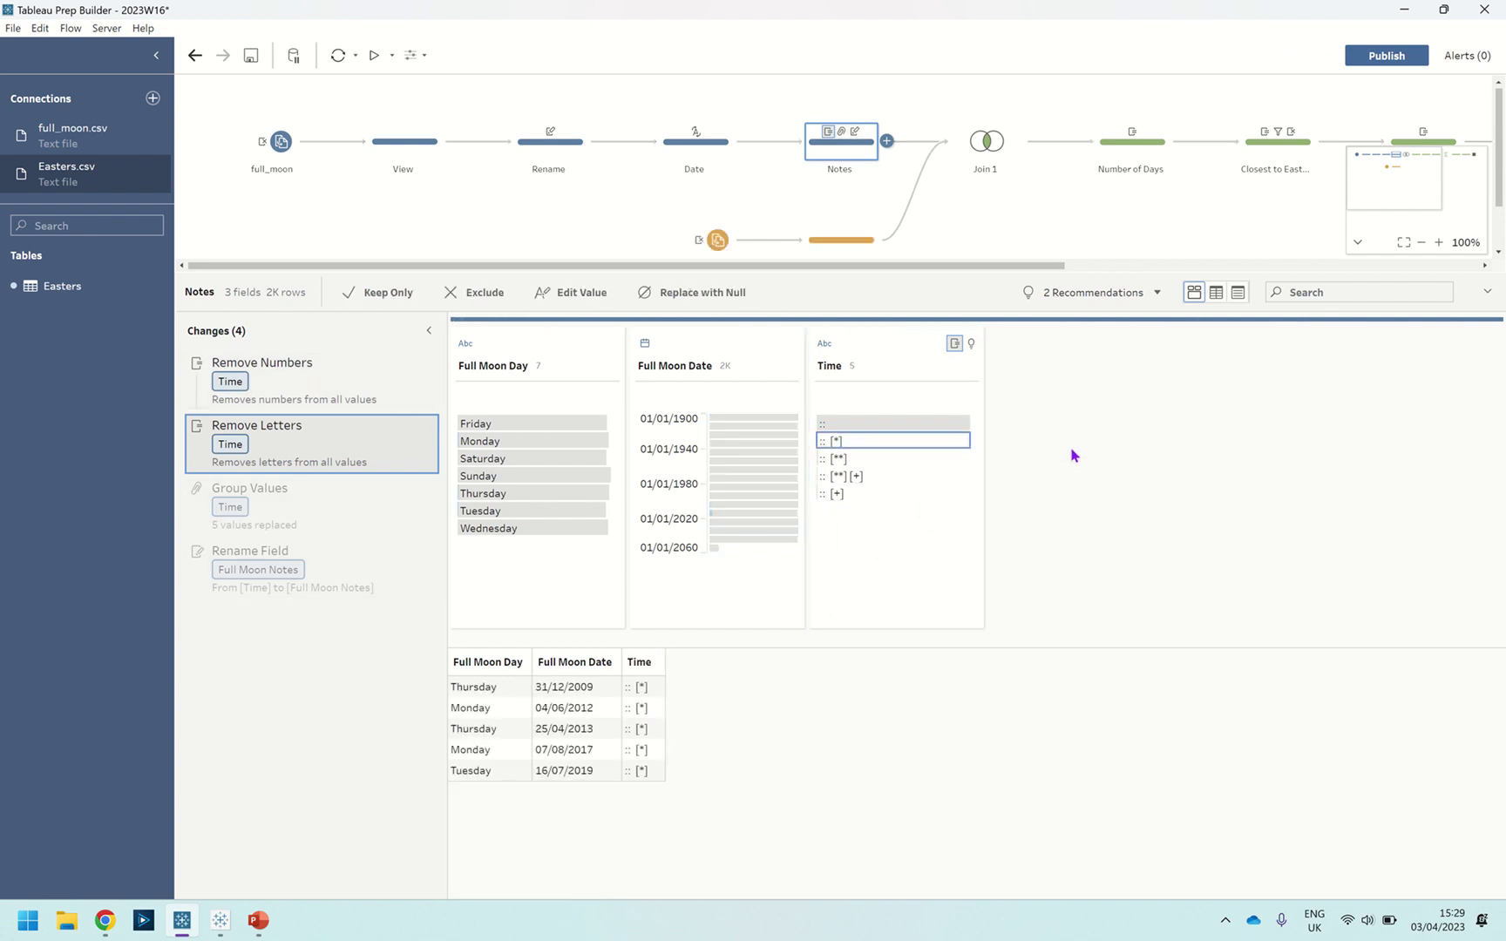
left_click(298, 503)
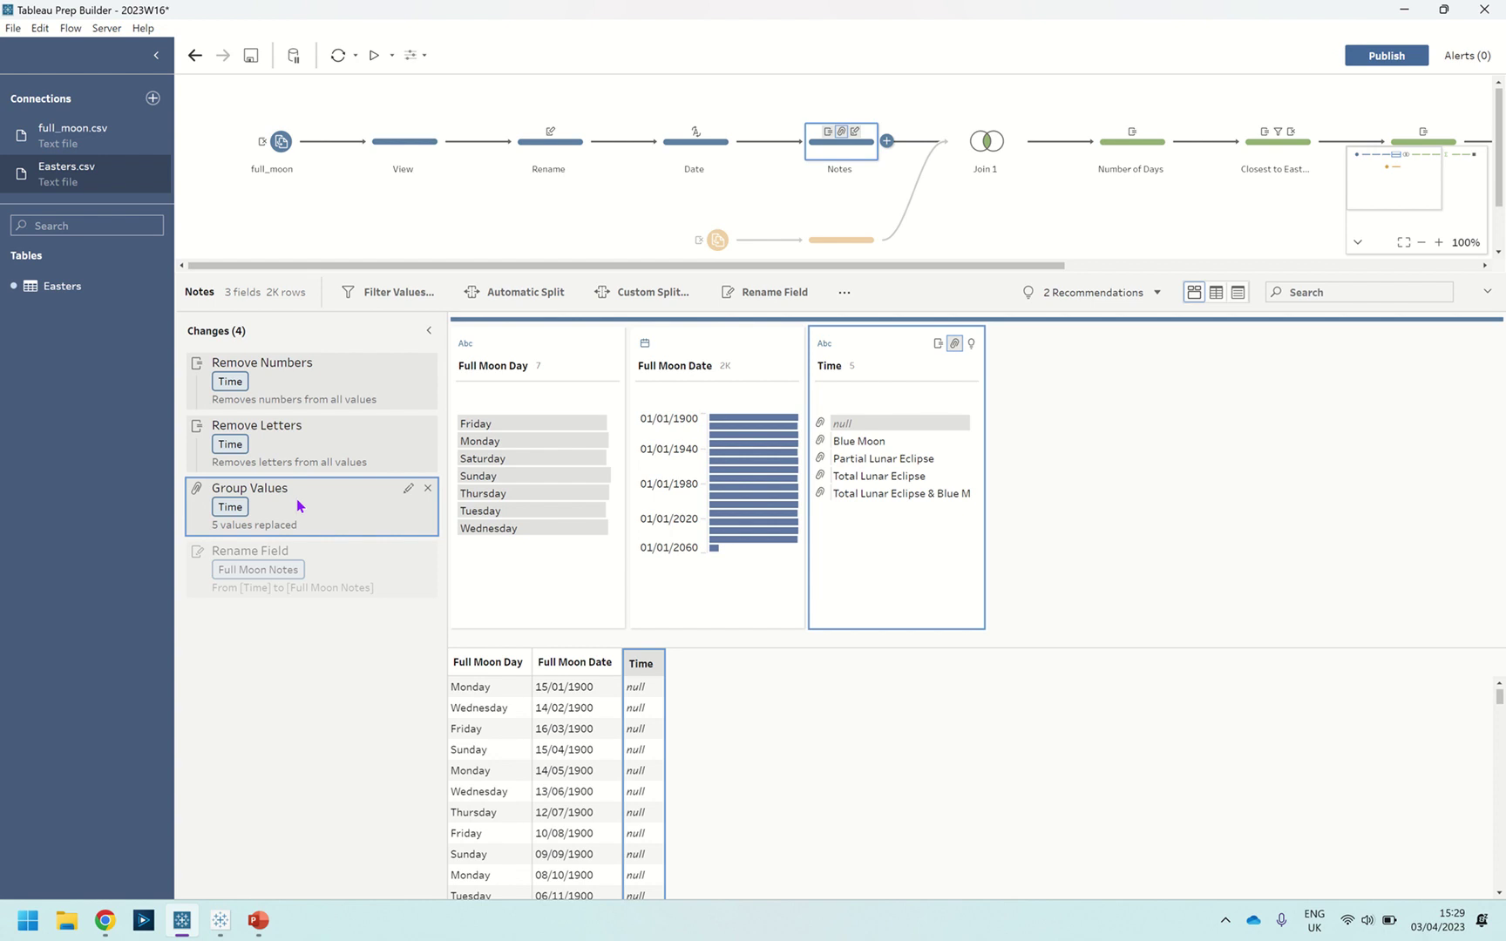
Check the Easter Sunday data and the comparison operator between Full Moon Date and Easter Sunday in Join 1.
left_click(834, 248)
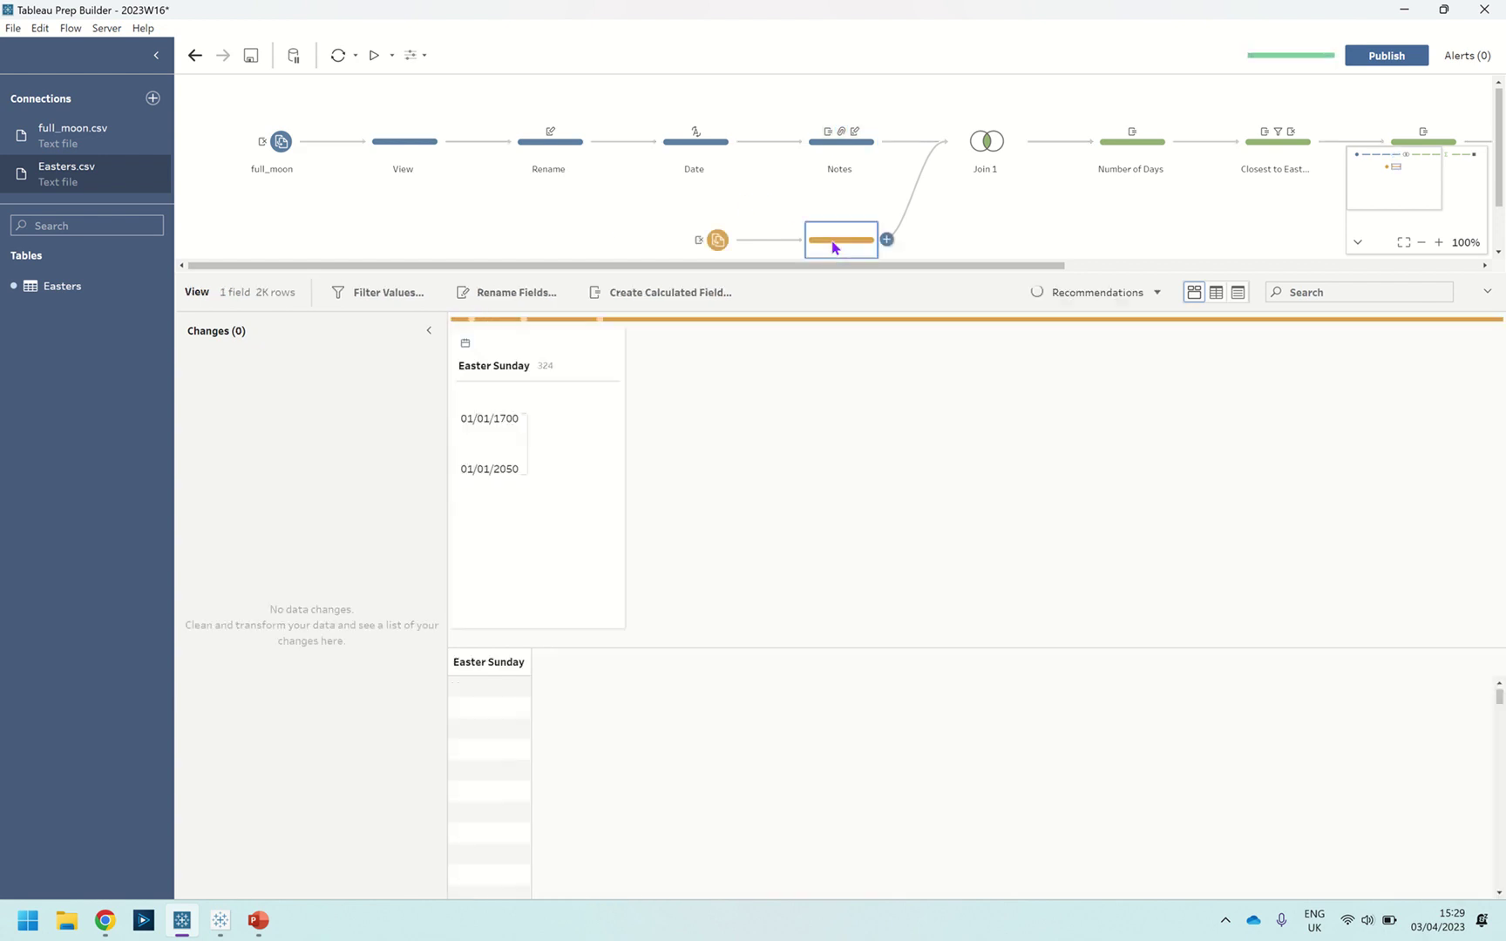
left_click(980, 144)
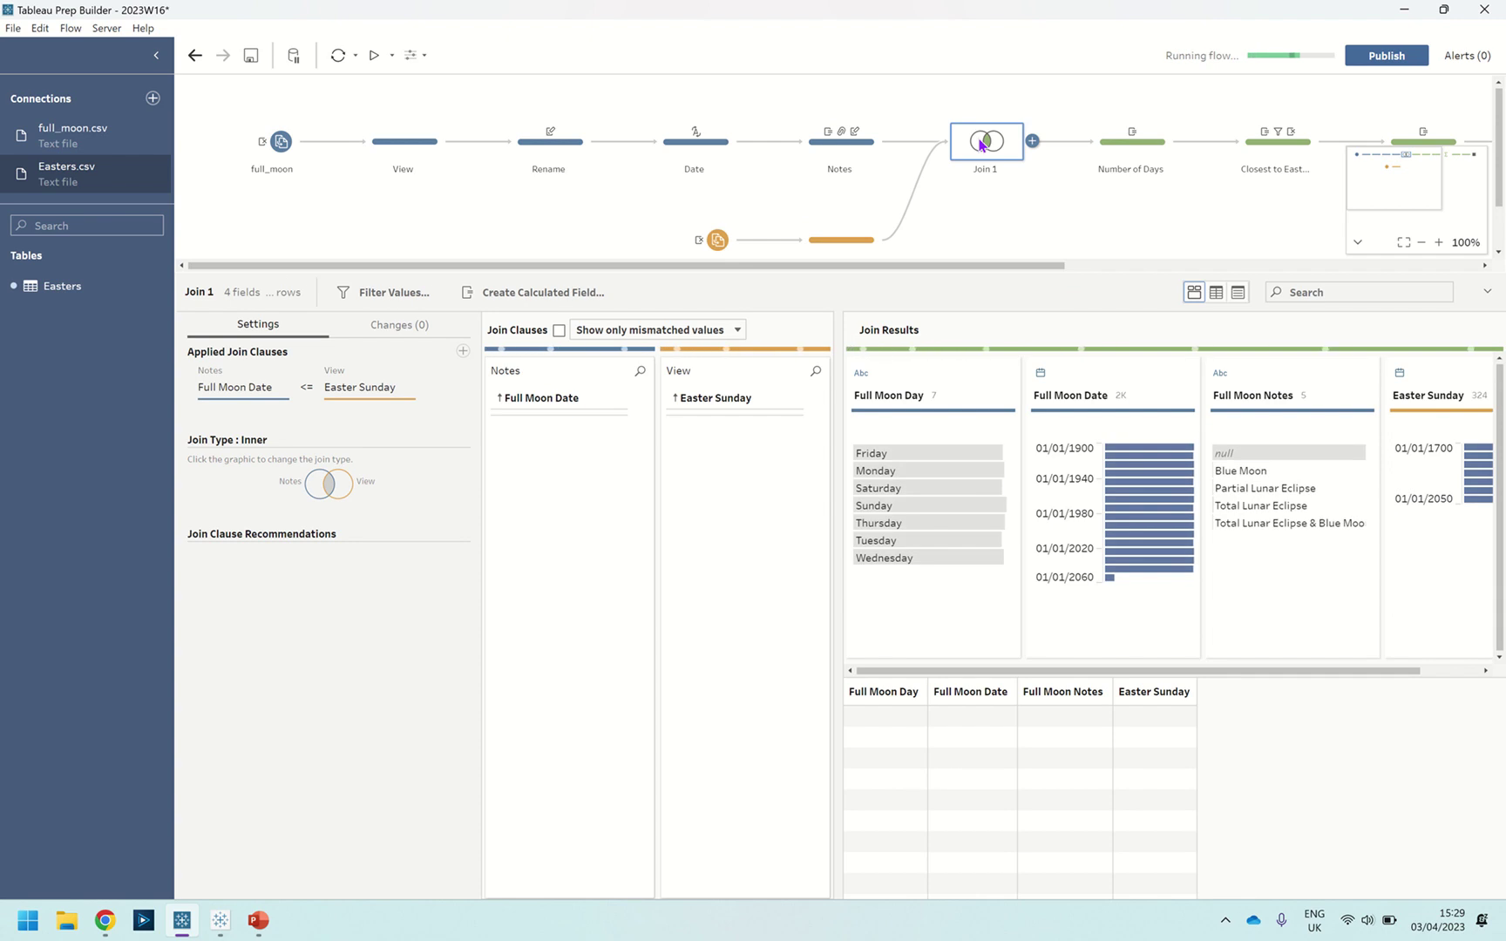
left_click(314, 393)
left_click(390, 407)
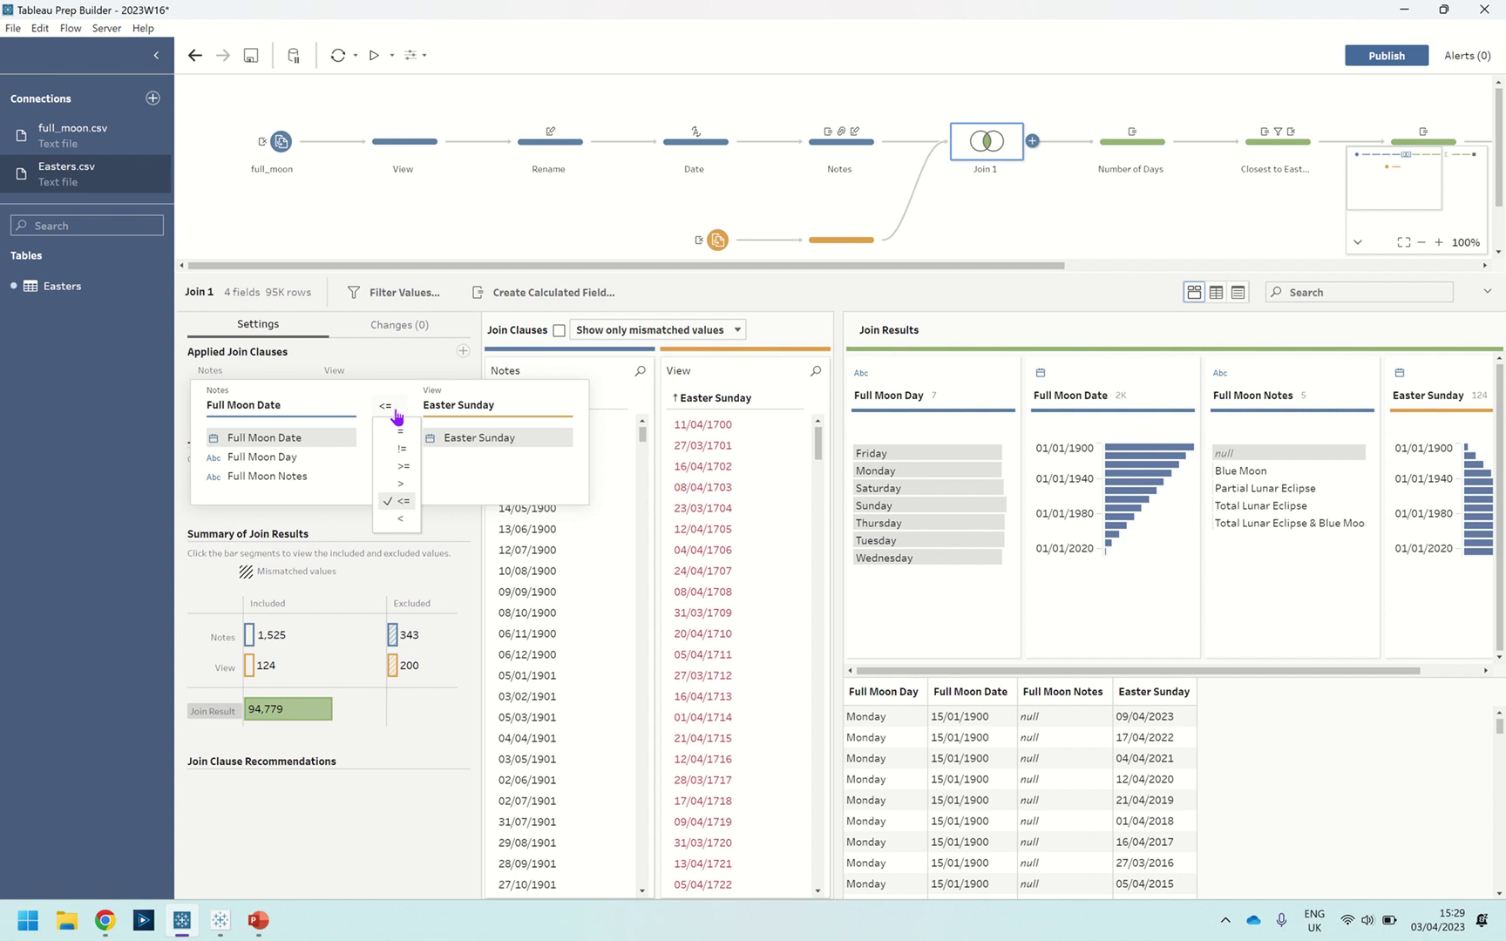
left_click(386, 405)
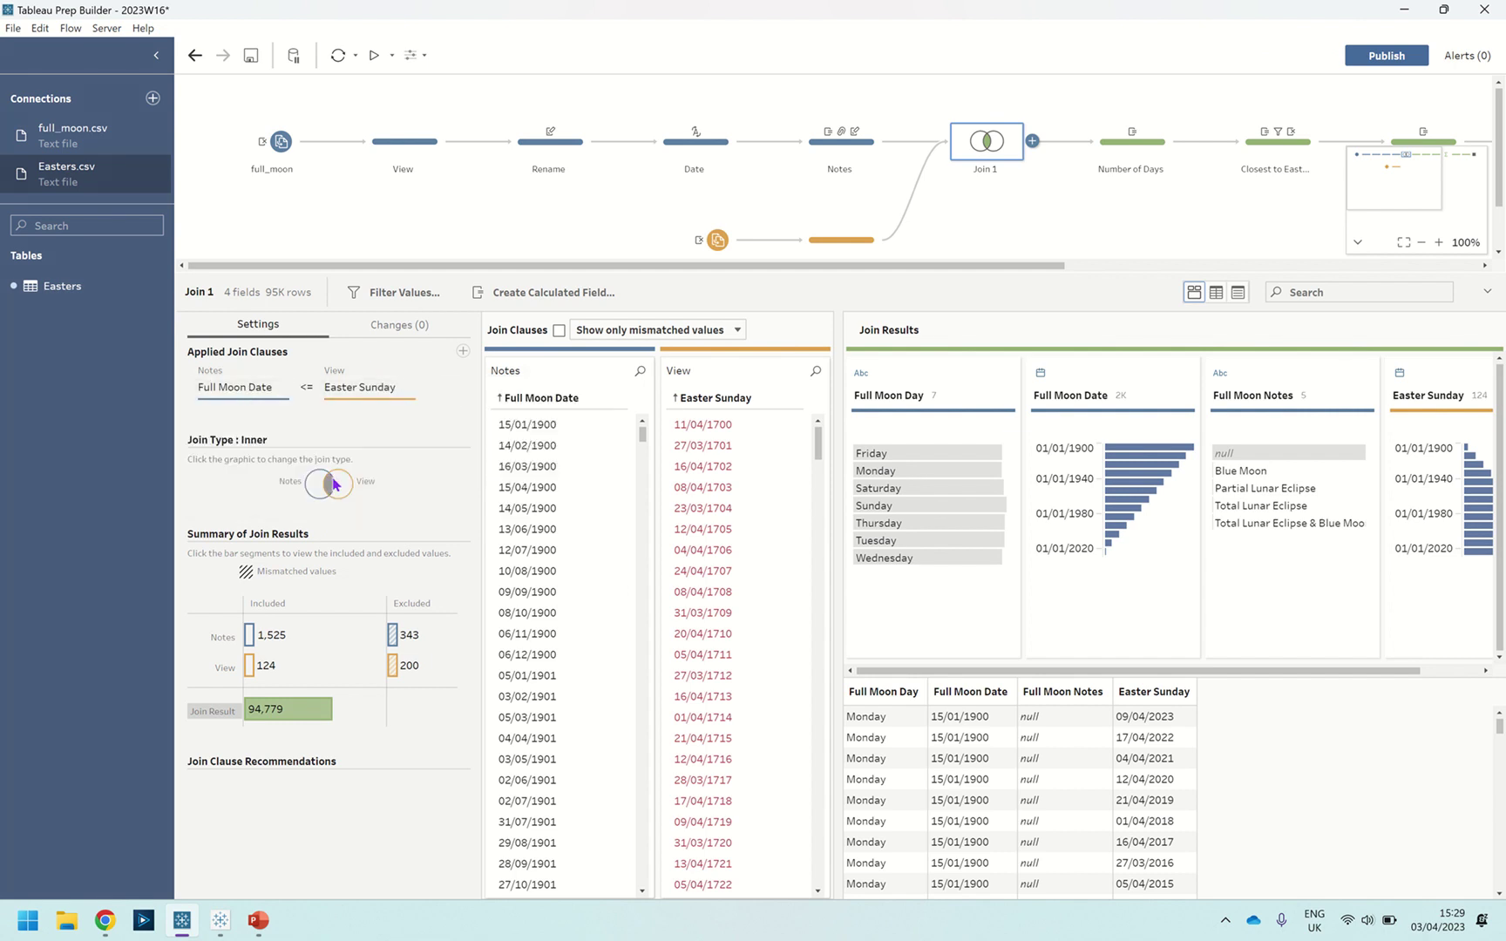
Inspect the Days between calculation in the Number of Days step and view that field's calculated field options.
left_click(1152, 158)
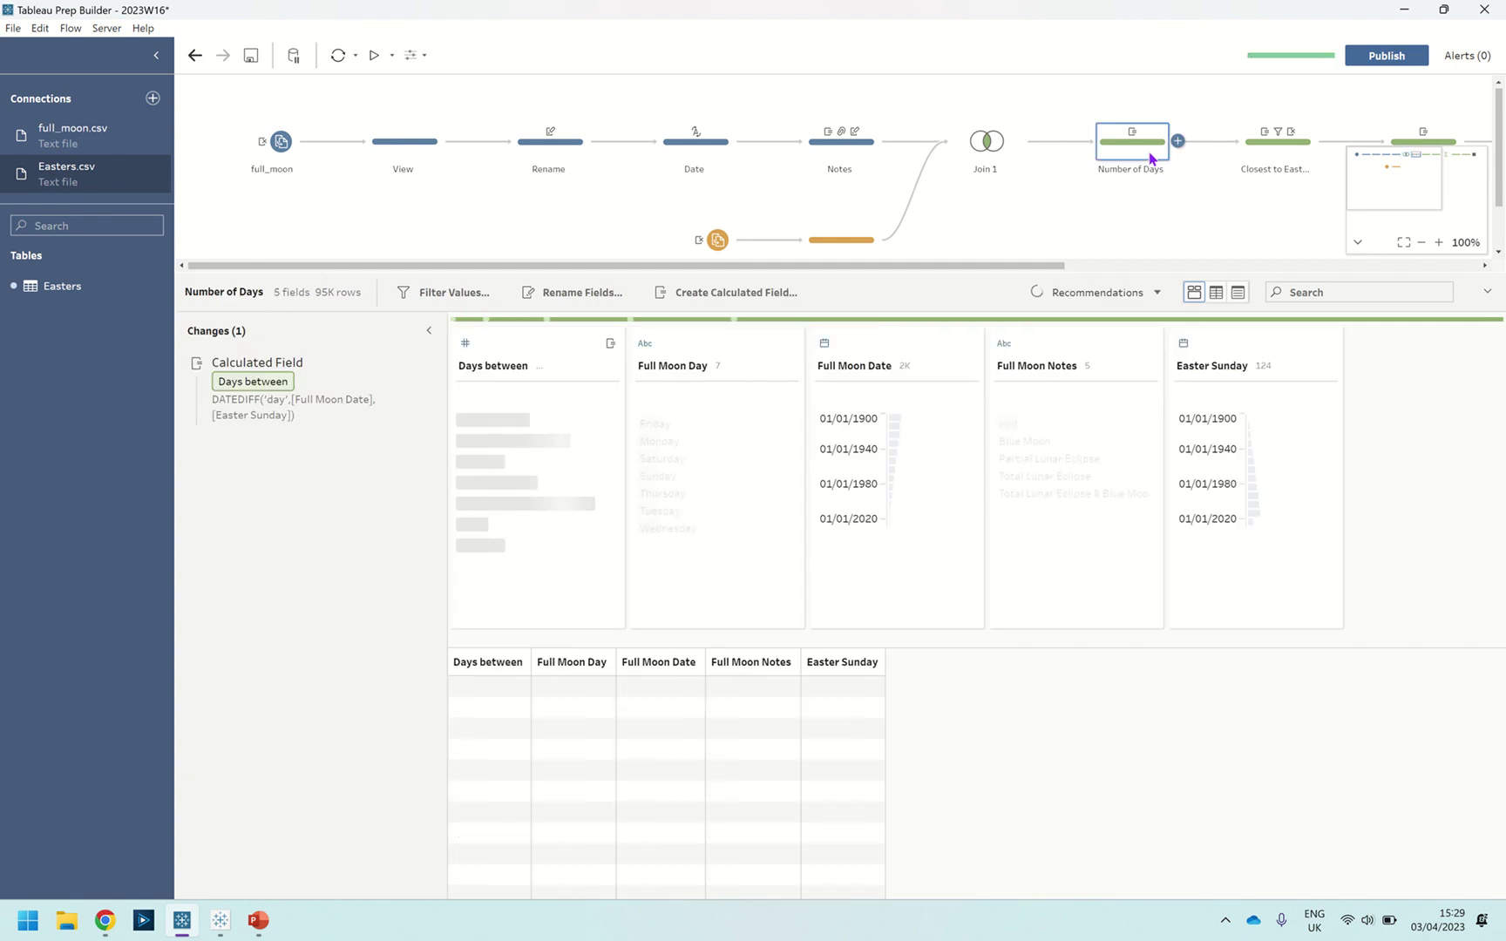
mouse_move(319, 298)
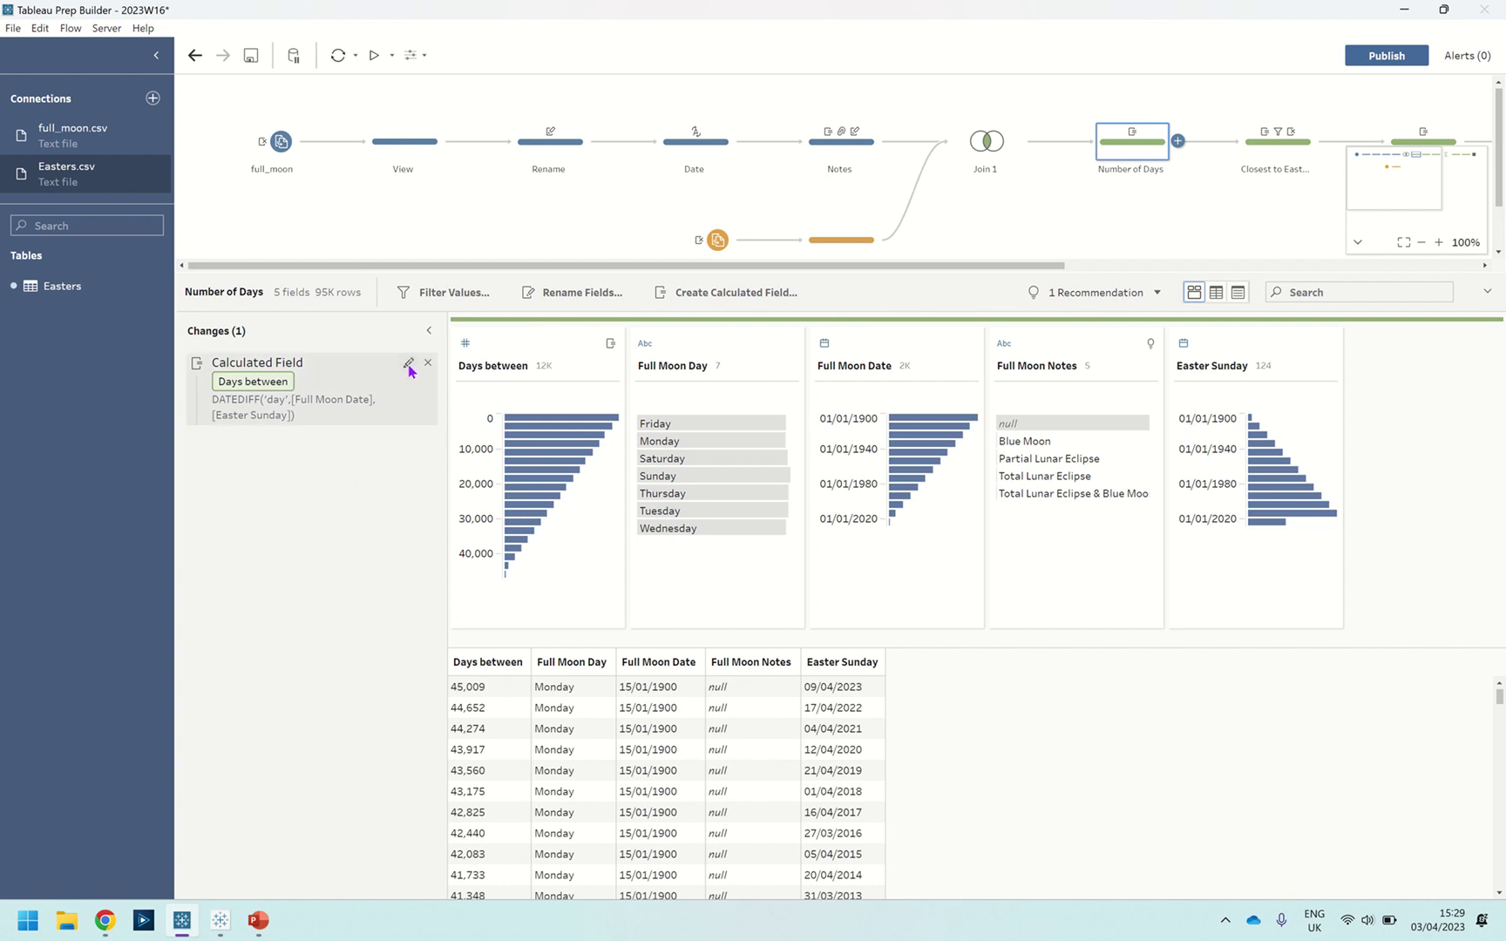
left_click(409, 365)
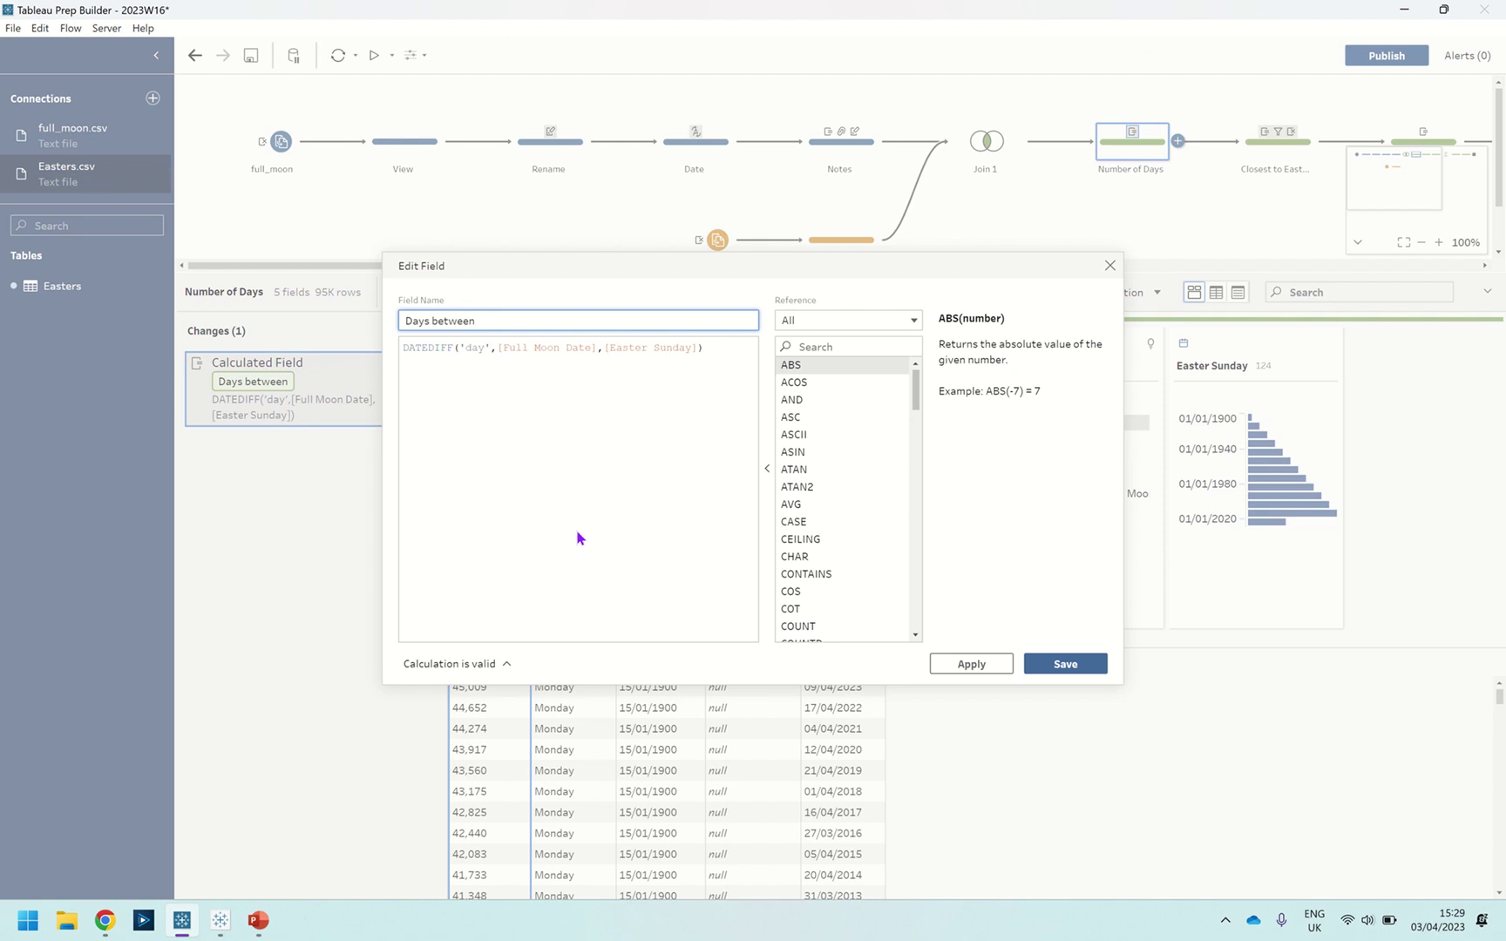
left_click(1110, 270)
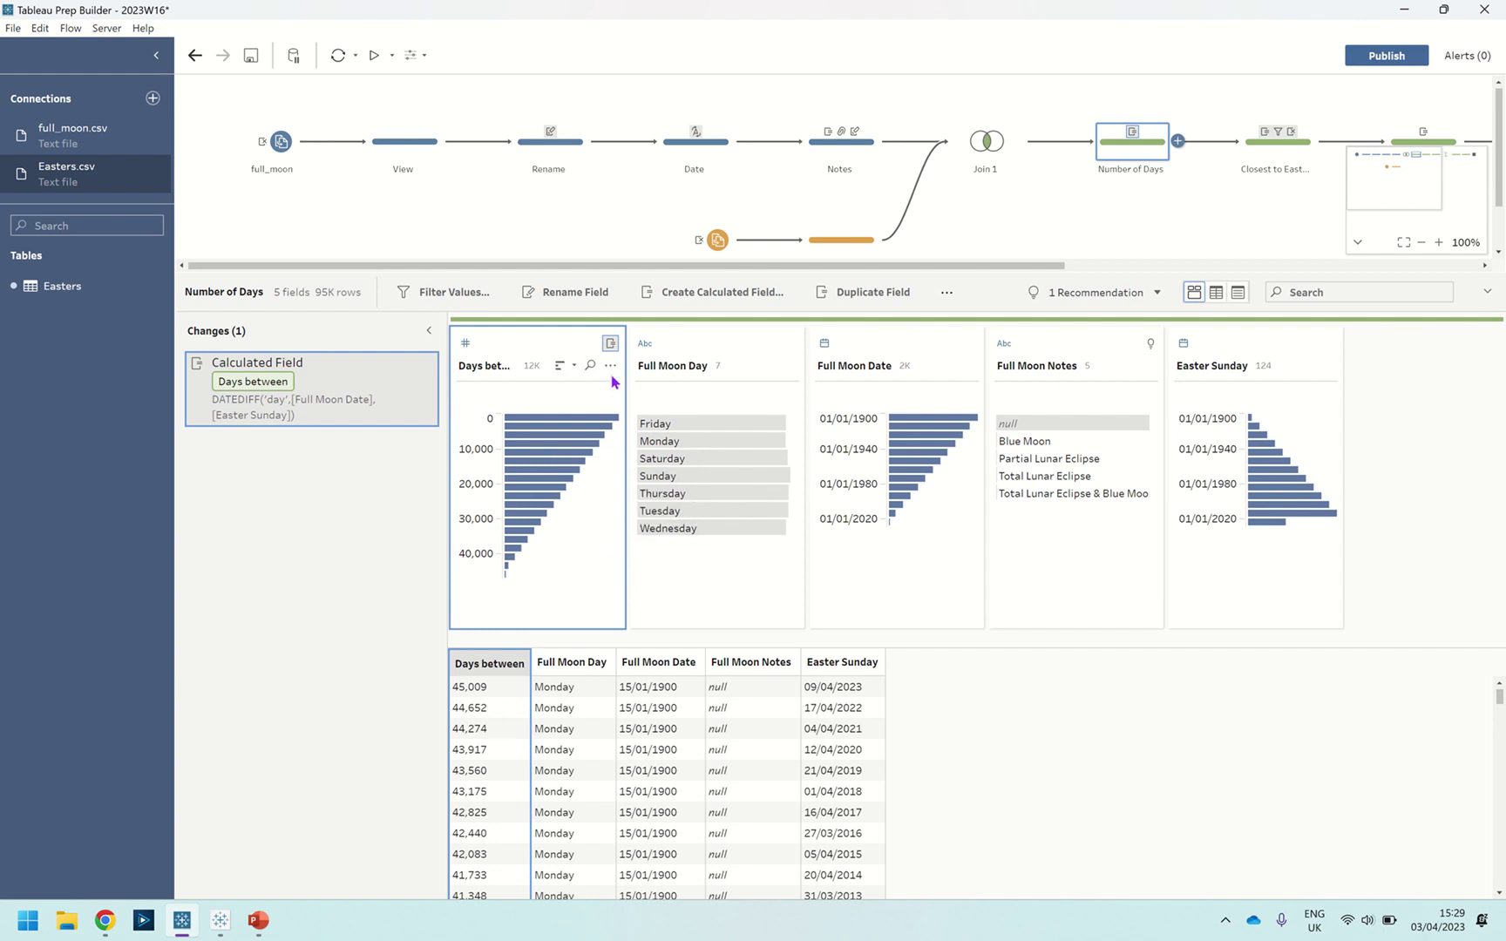
left_click(611, 367)
mouse_move(727, 610)
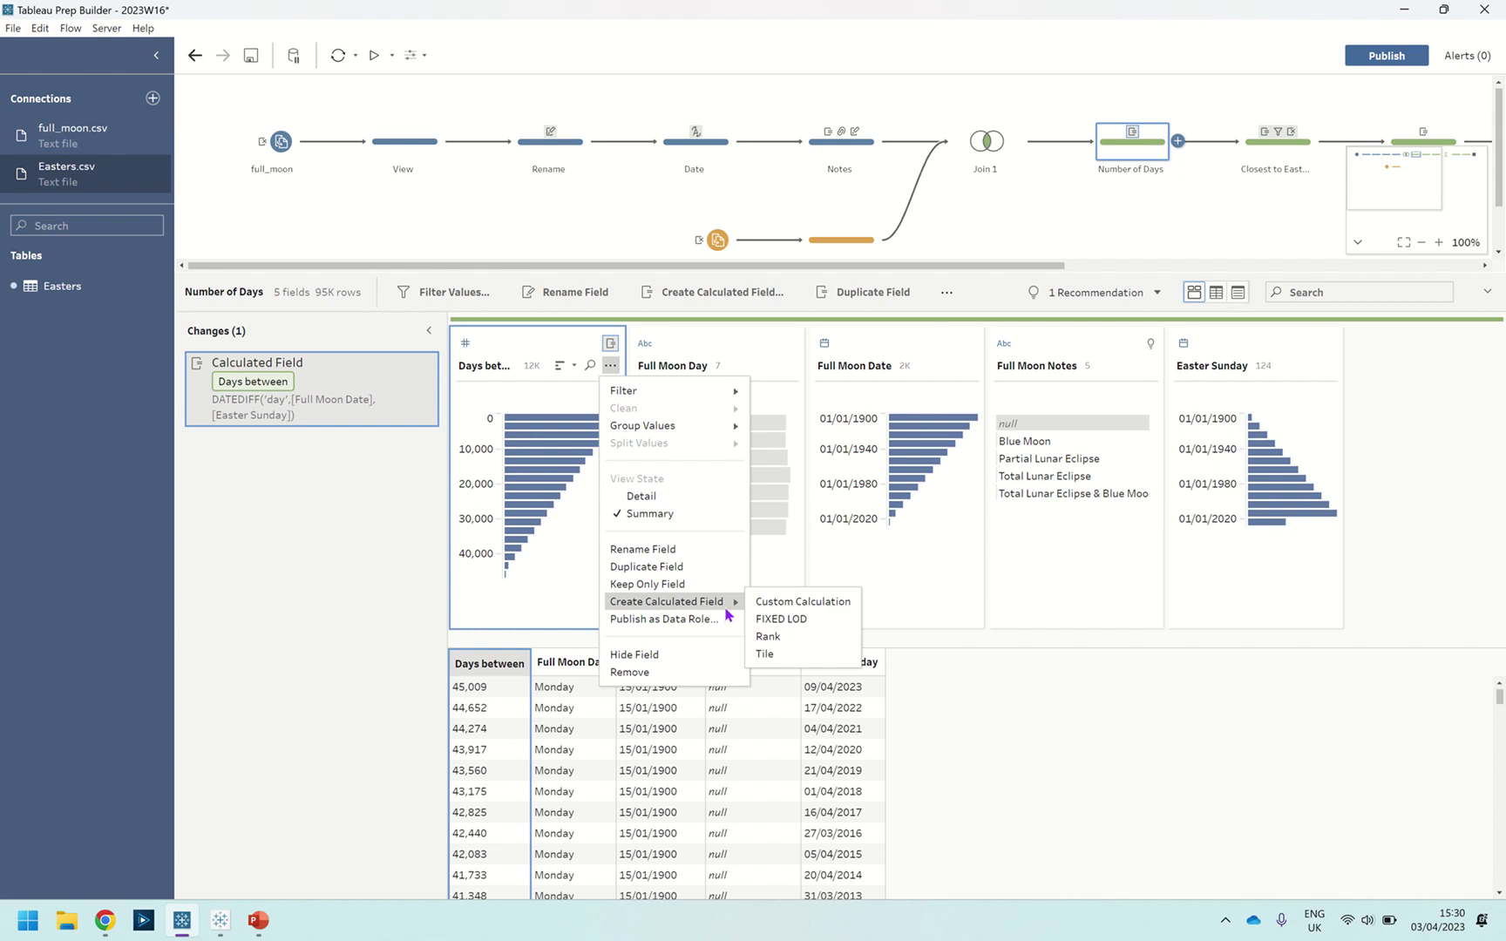
left_click(388, 565)
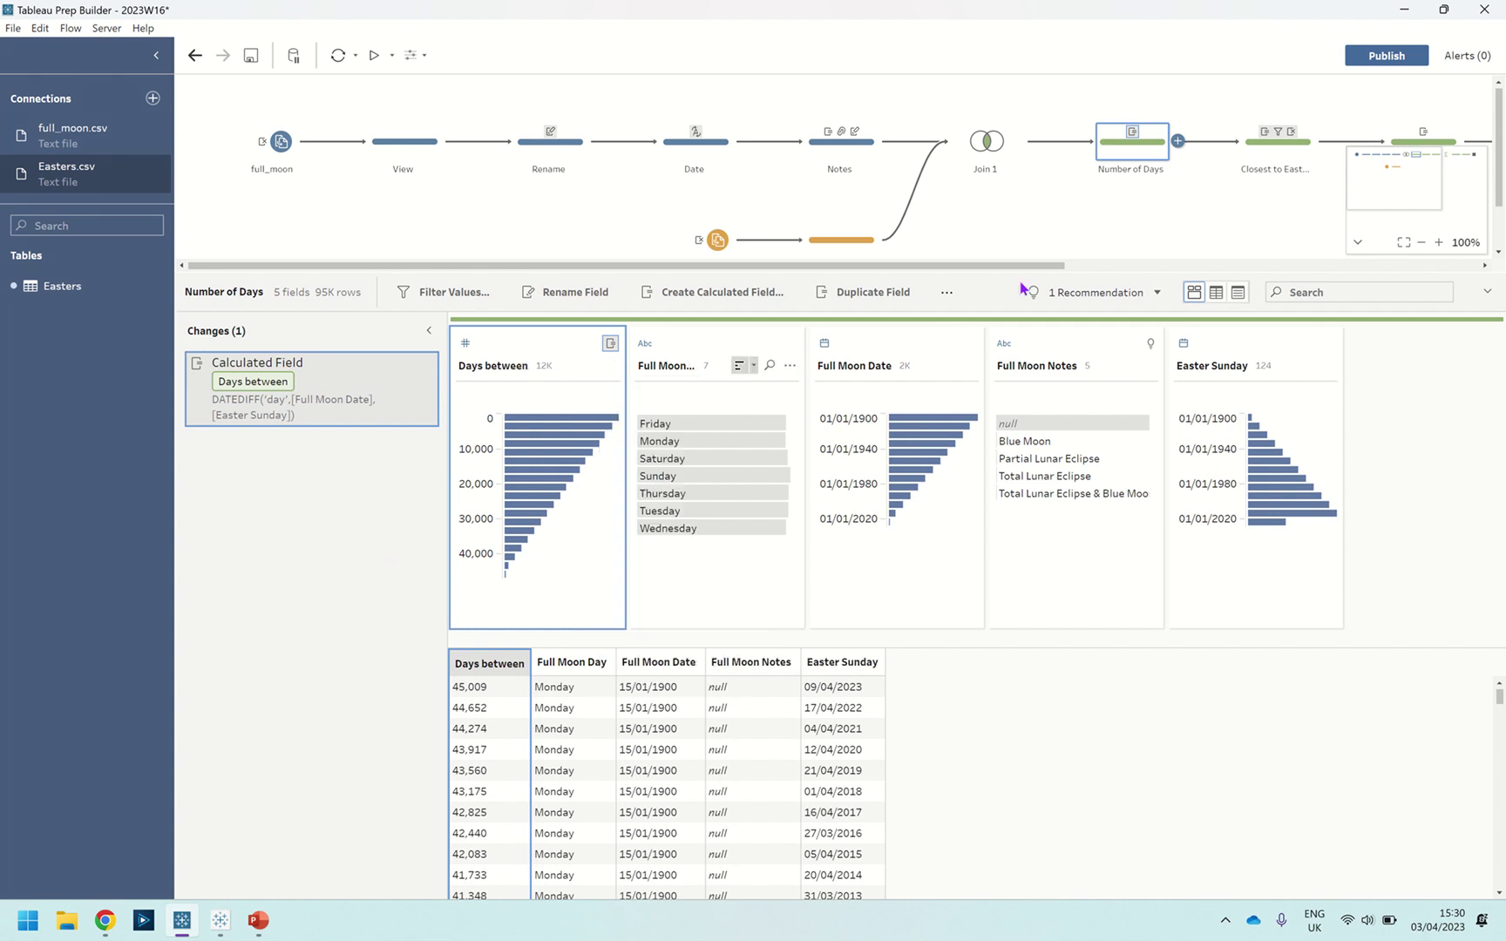
Review the FIXED LOD, Filter and Remove Field changes in the Closest to Easter Sunday step.
left_click(1276, 166)
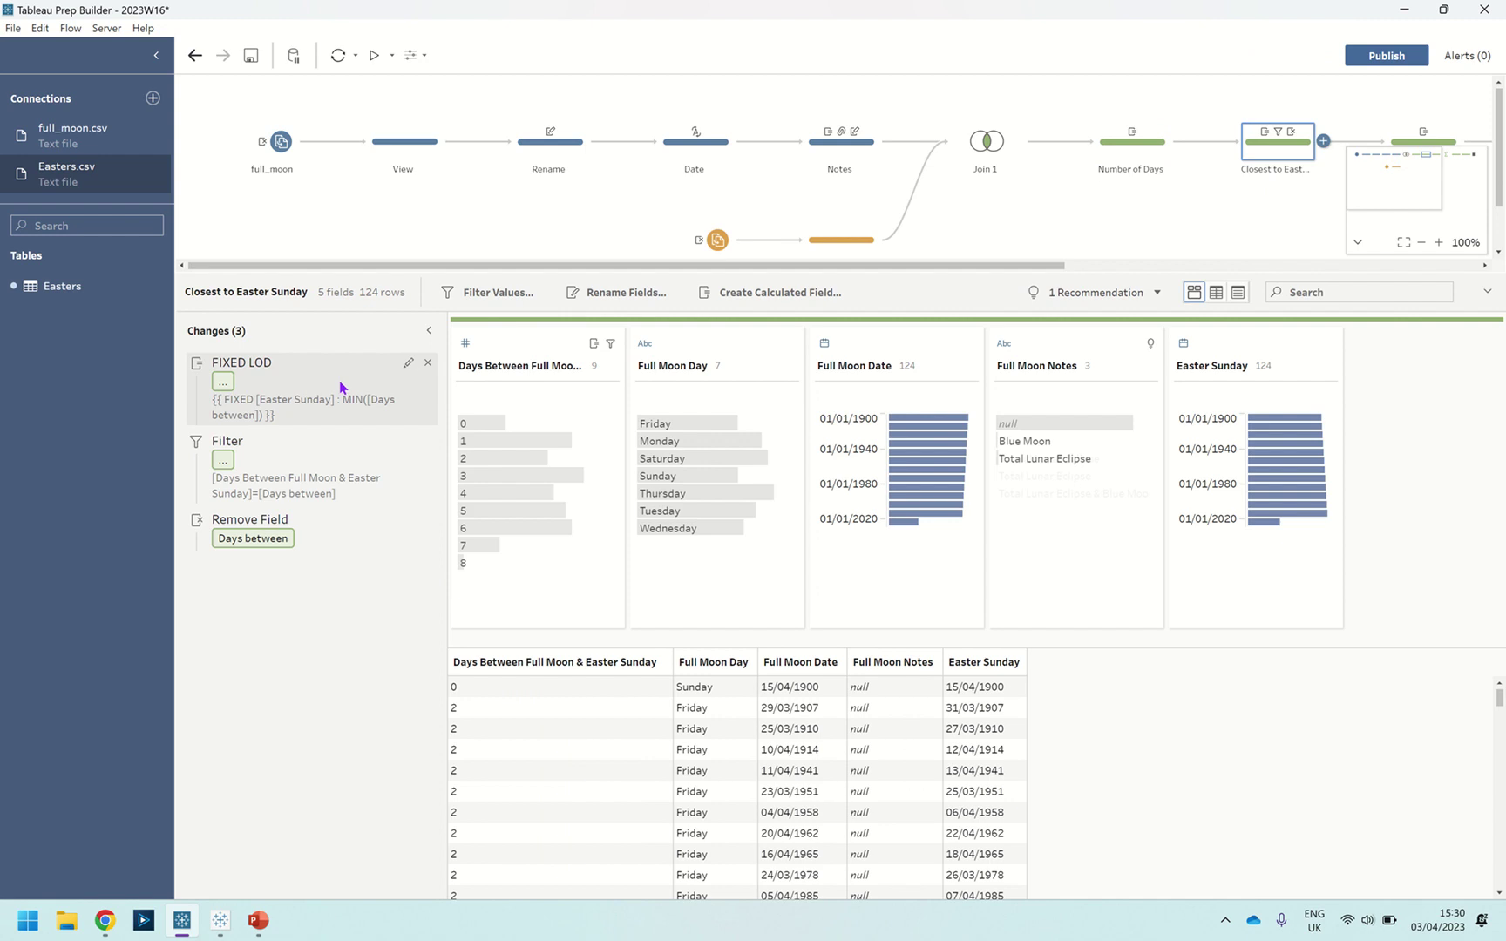
left_click(407, 365)
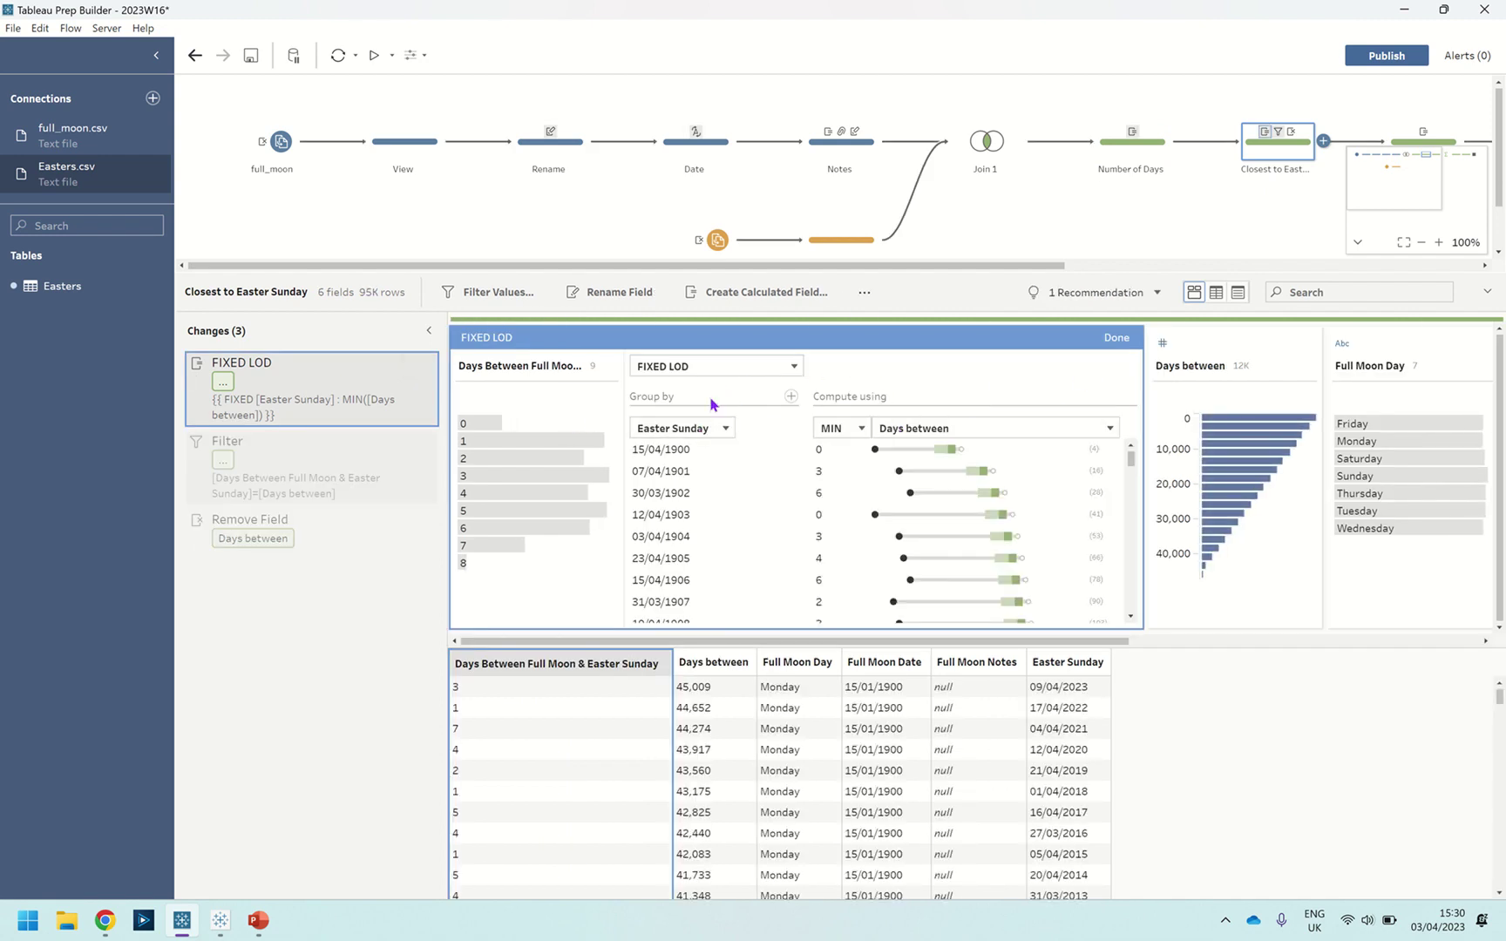
left_click(308, 485)
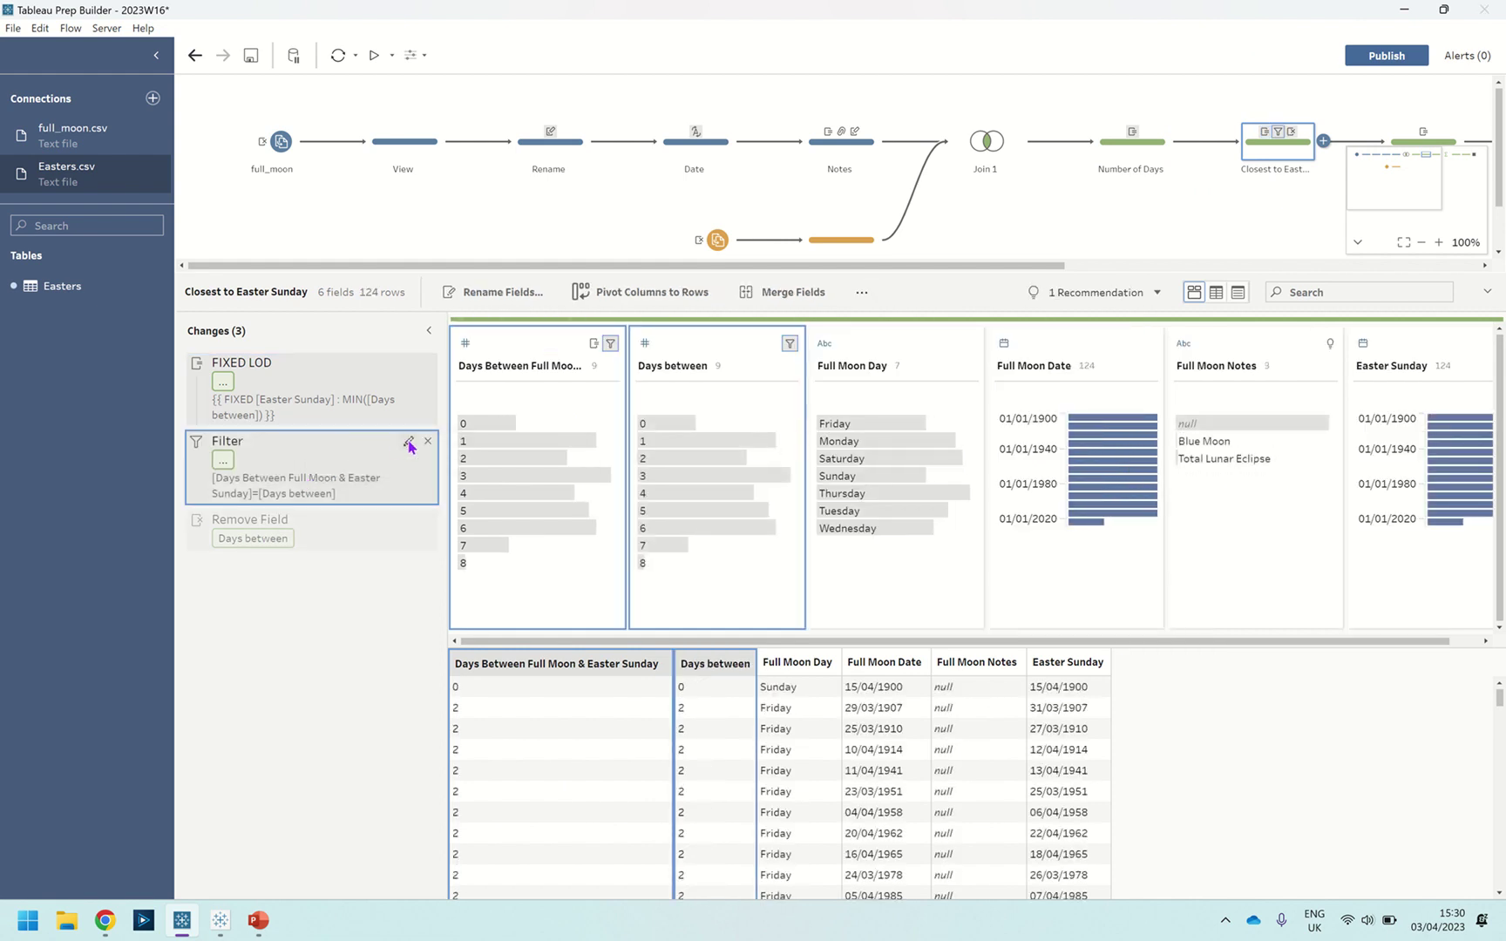
left_click(408, 443)
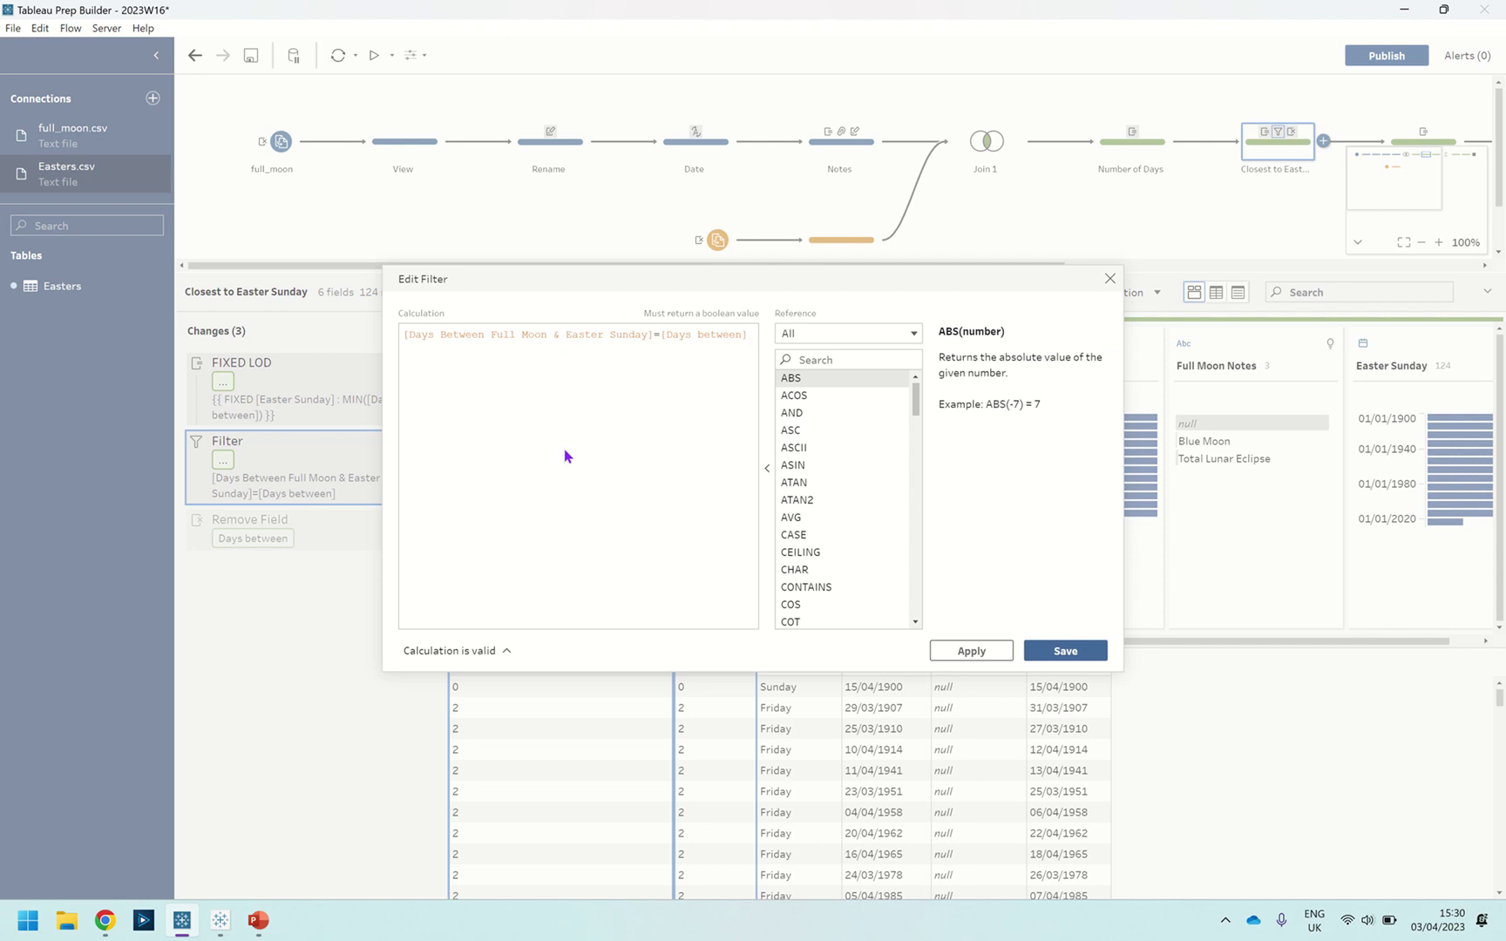
left_click(1110, 280)
left_click(225, 547)
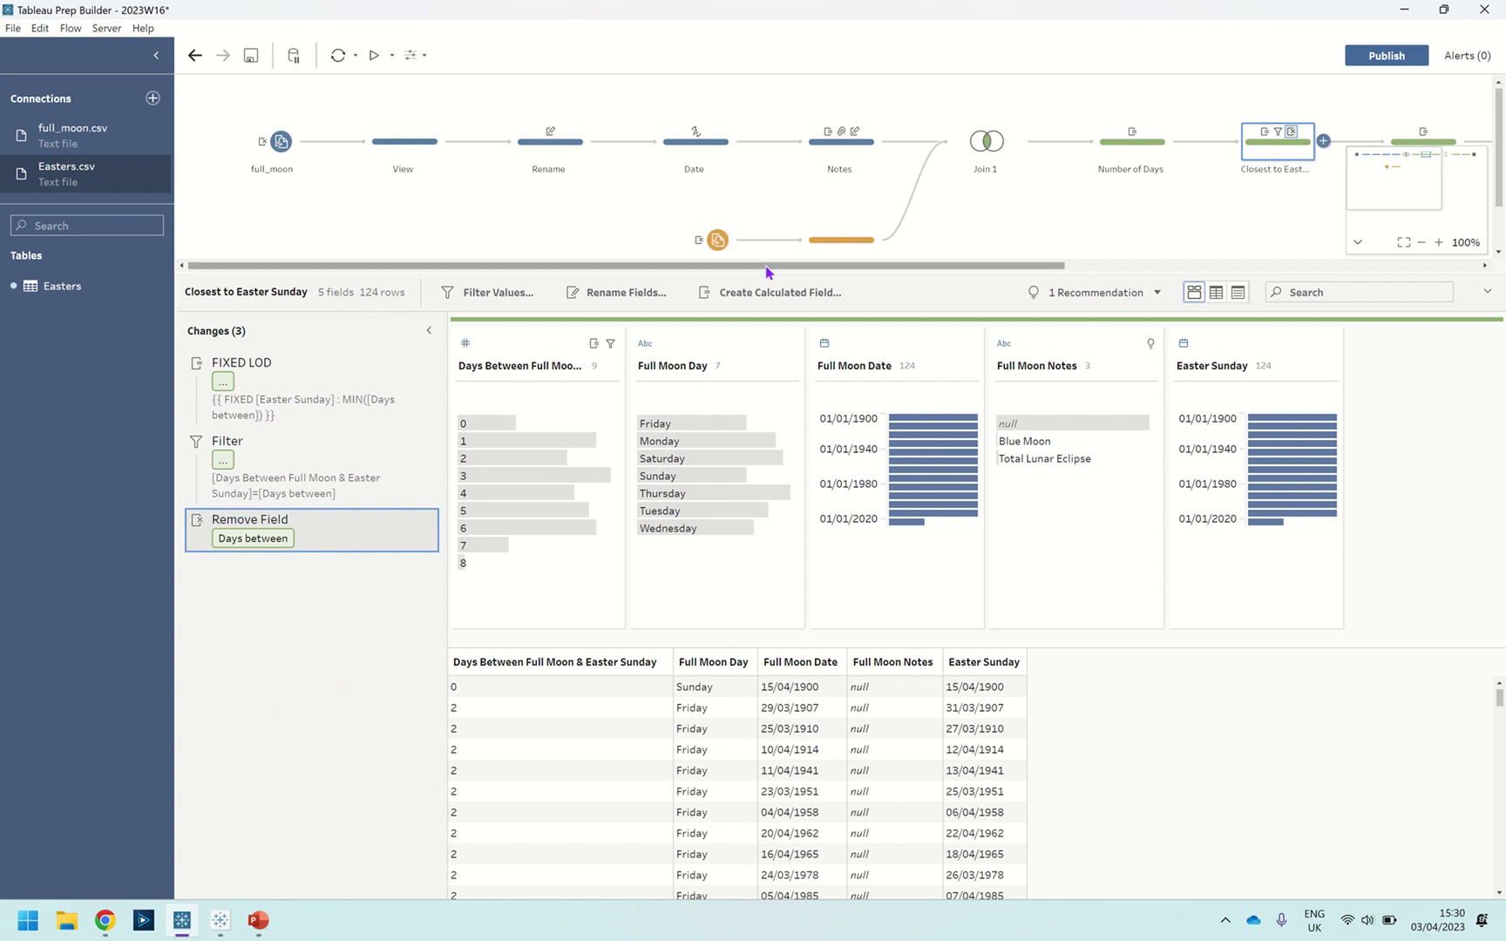
Look at the Aggregate 1 step, then review the Year step's year number conversions and the Full Moon Date field options.
scroll(771, 266, "right", 1)
scroll(886, 254, "right", 5)
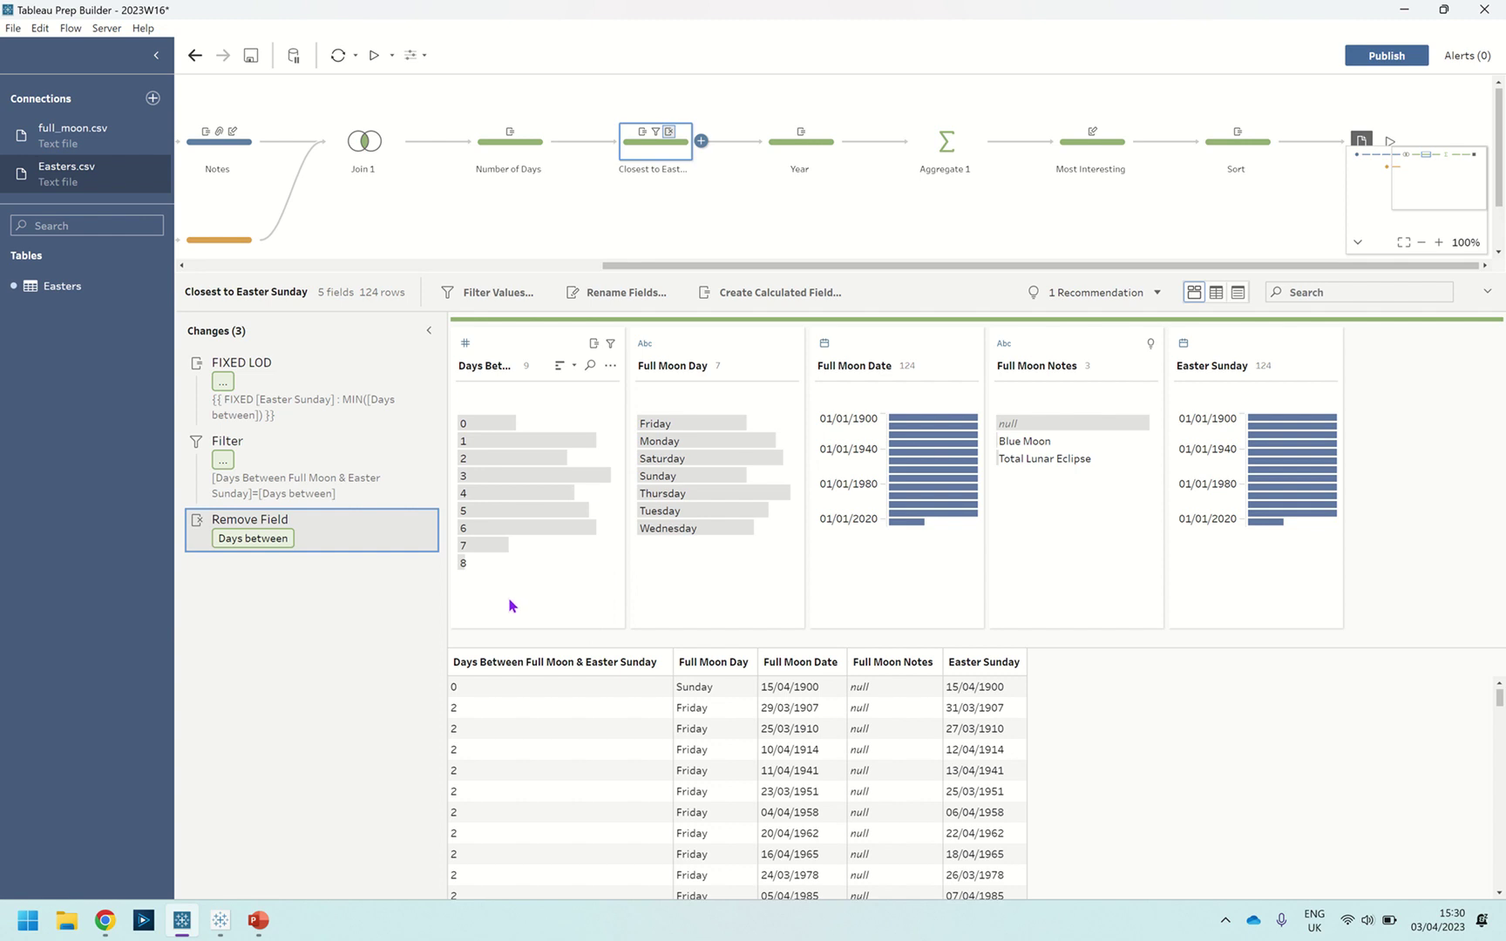
left_click(975, 160)
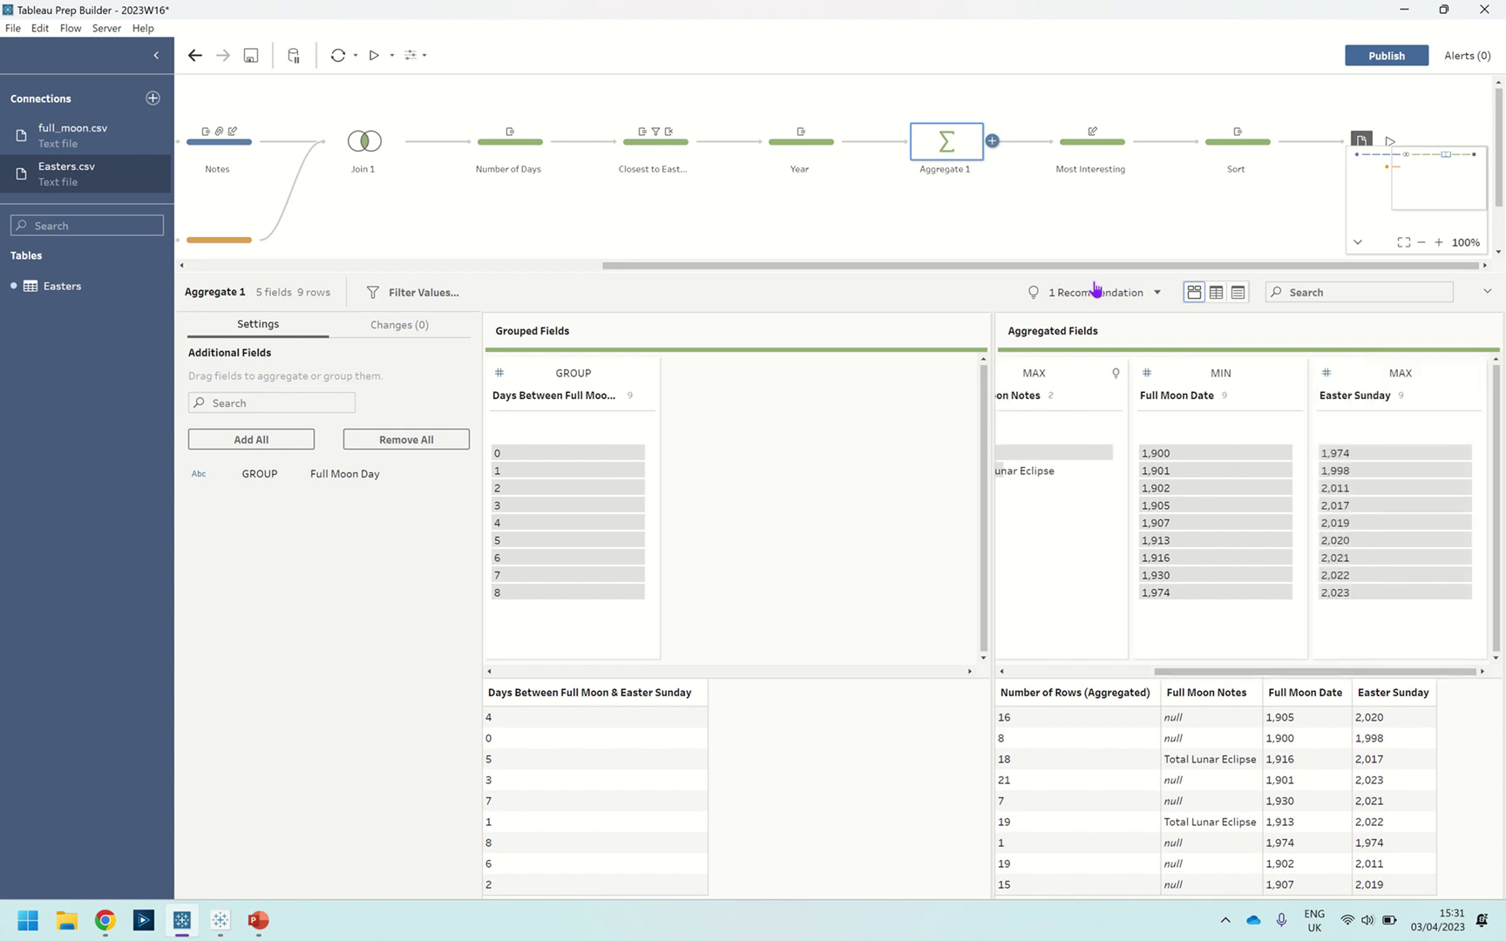
left_click(825, 150)
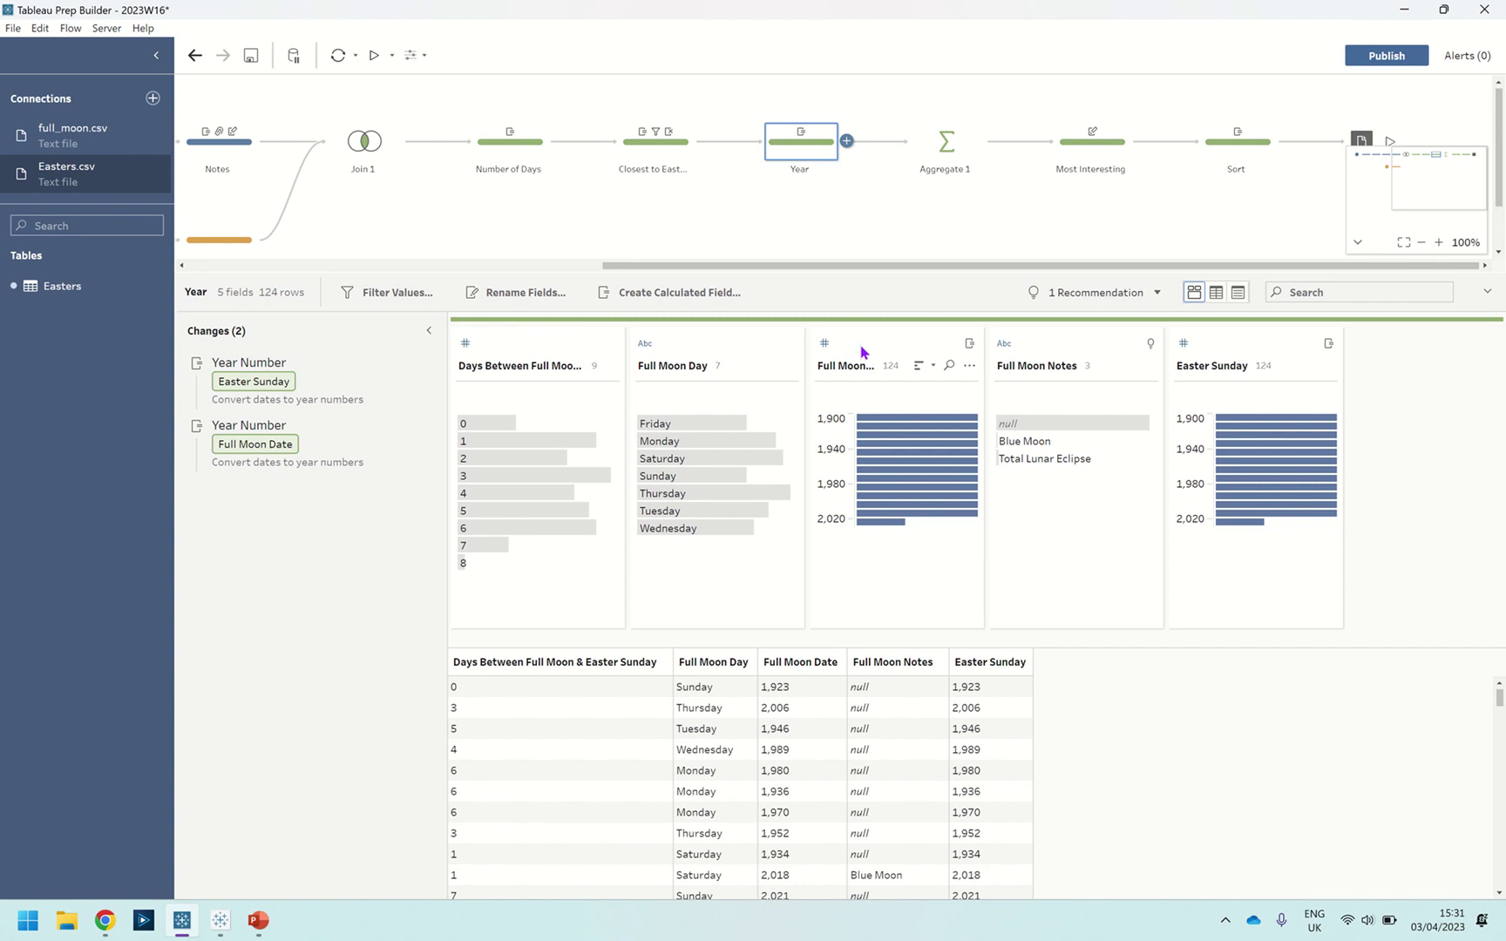
left_click(971, 367)
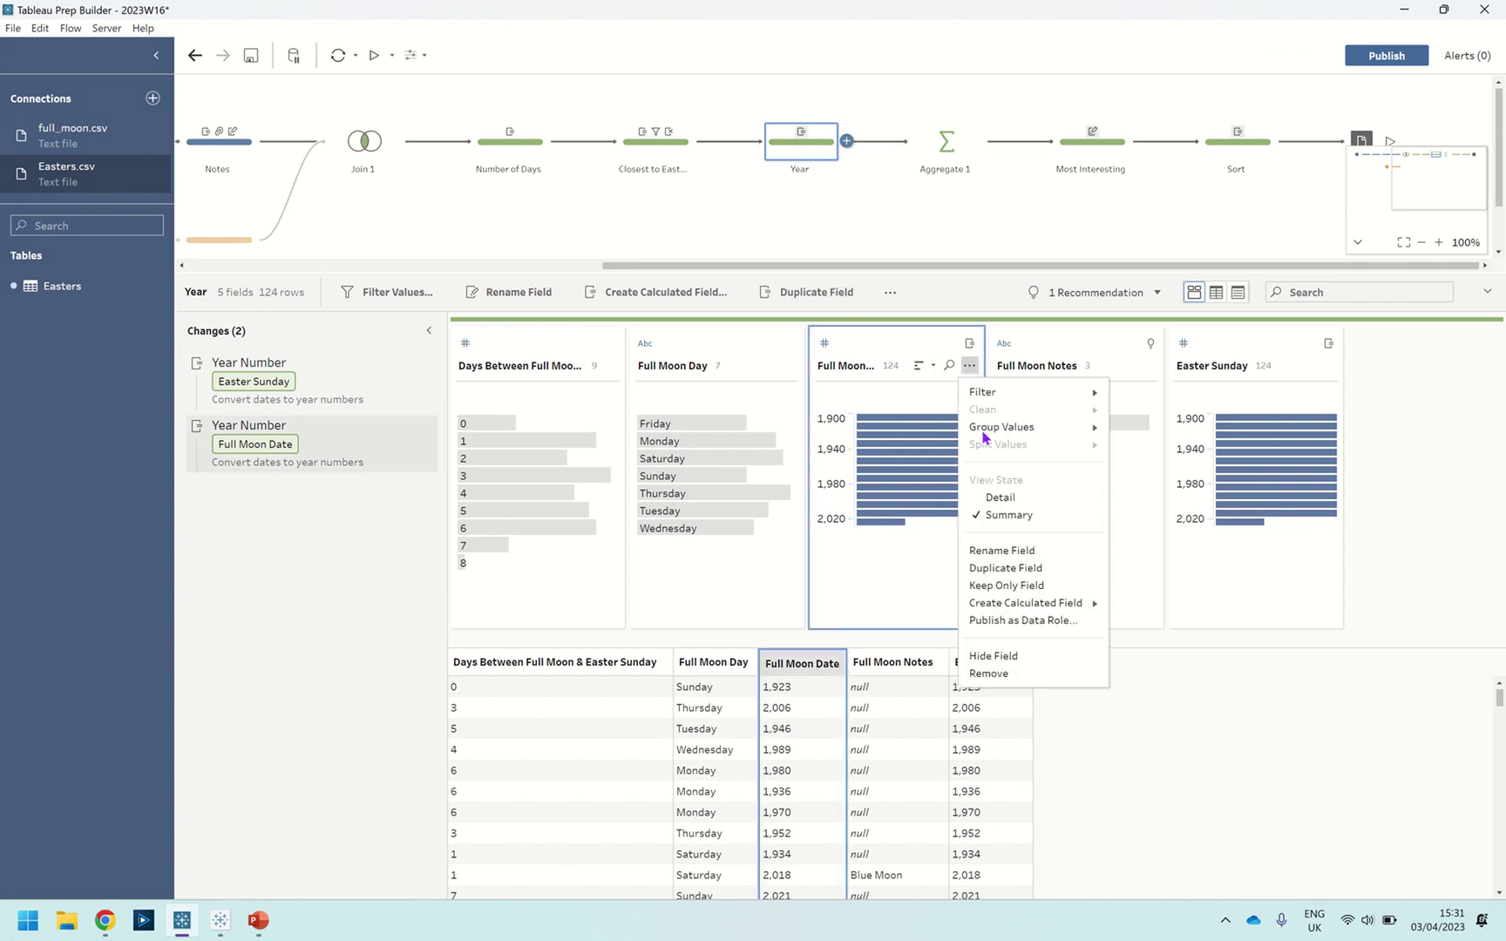
left_click(970, 370)
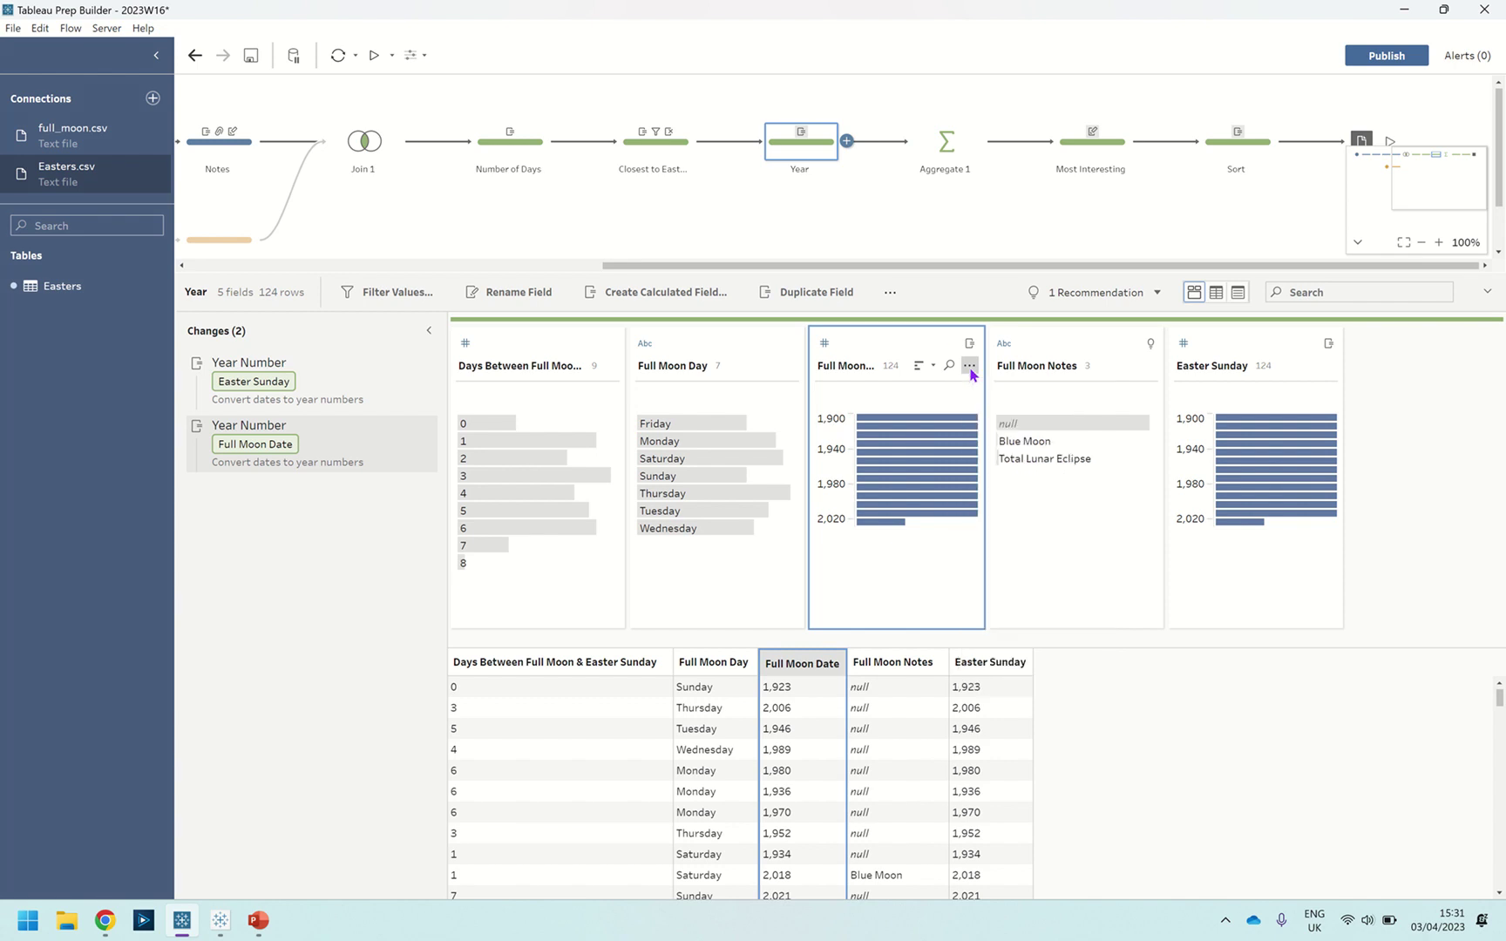
Review the aggregated fields in Aggregate 1, the renames in Most Interesting, and the rank in the Sort step.
left_click(945, 144)
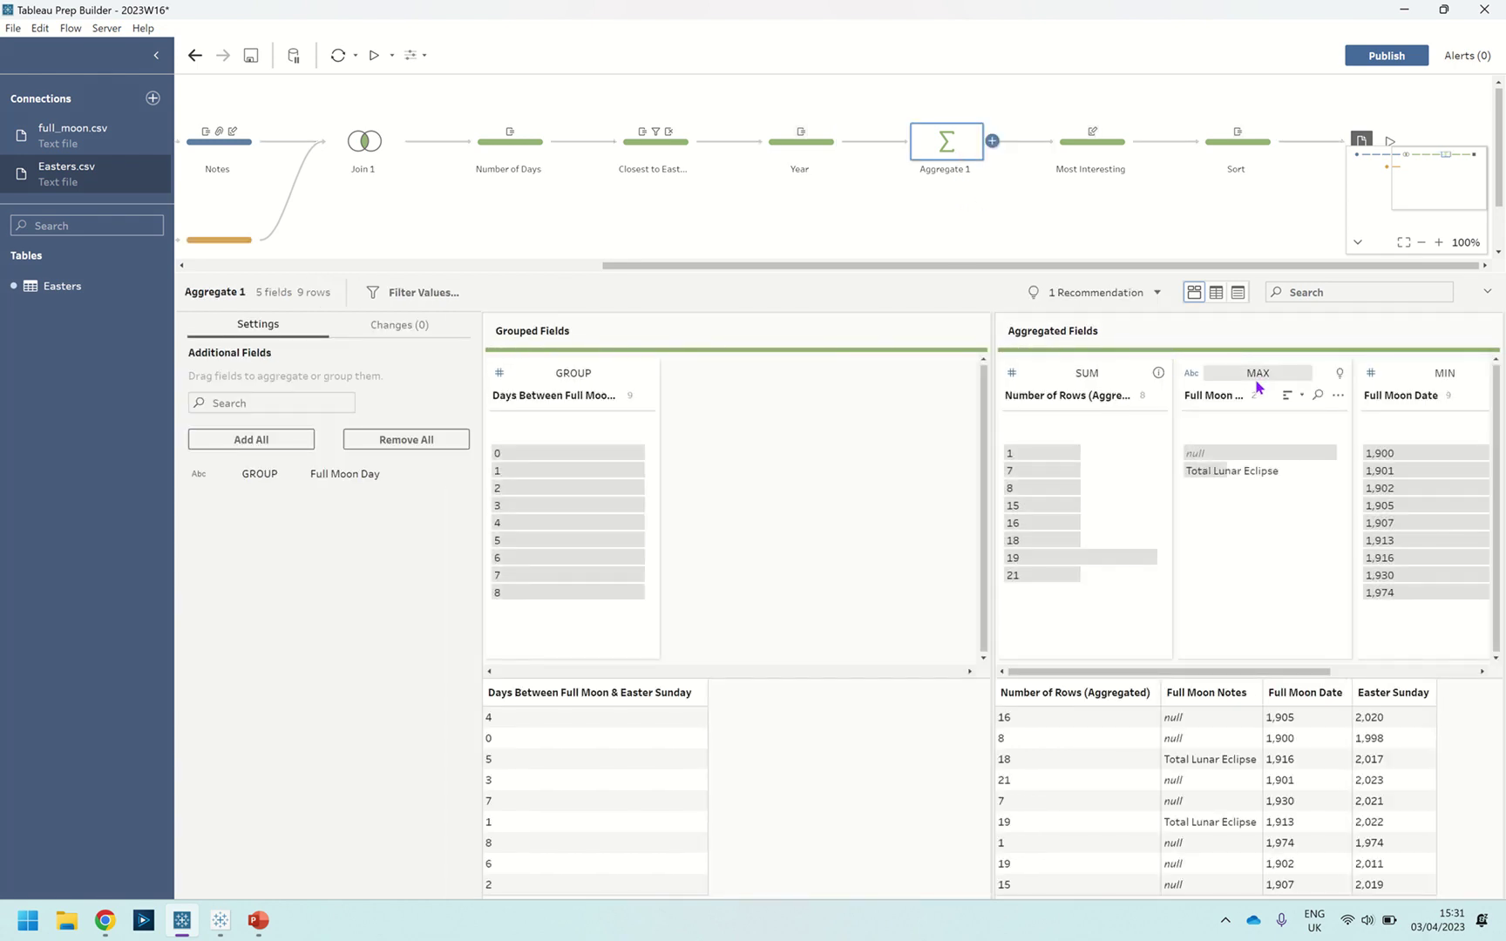
left_click(1078, 154)
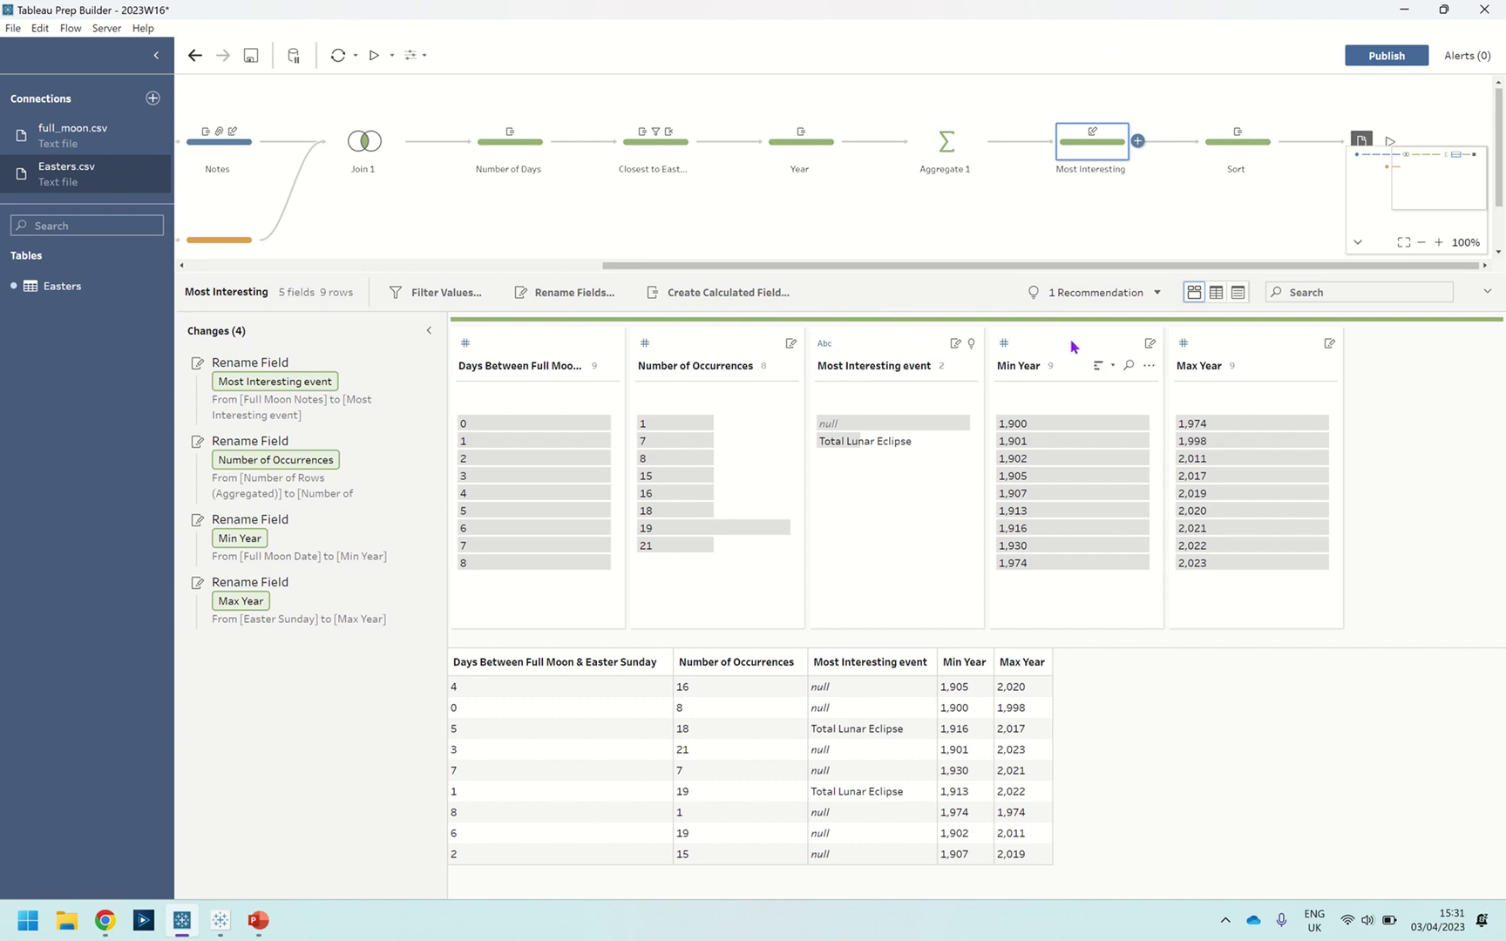
left_click(1263, 144)
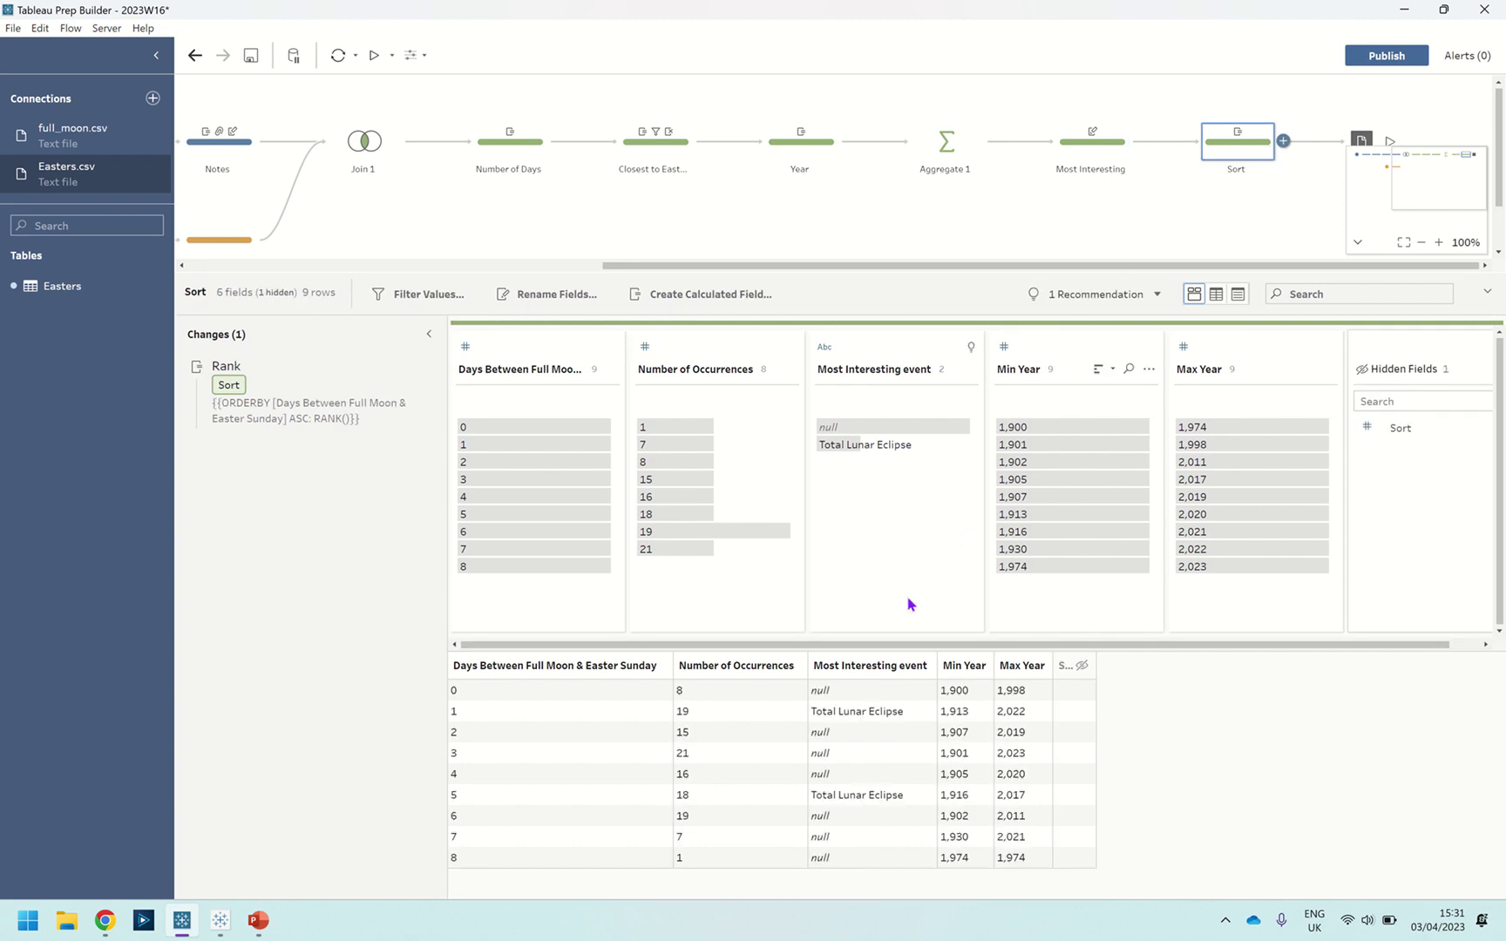